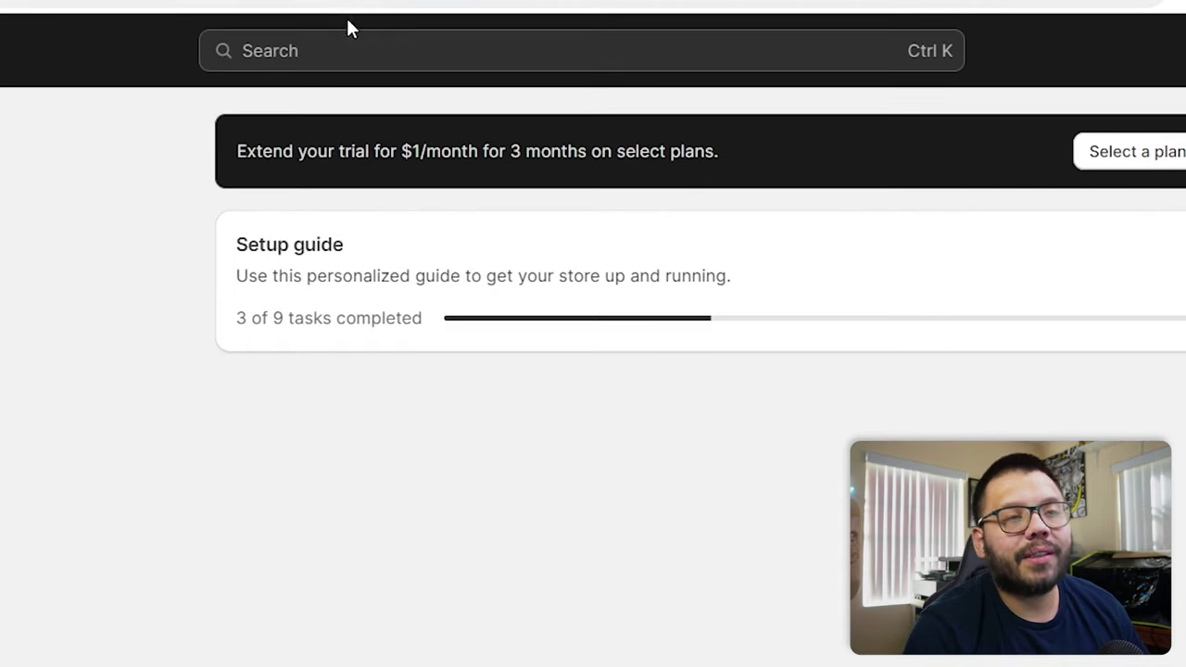
- Search the admin for 'shipping' and go to the Shipping and delivery settings
click(351, 36)
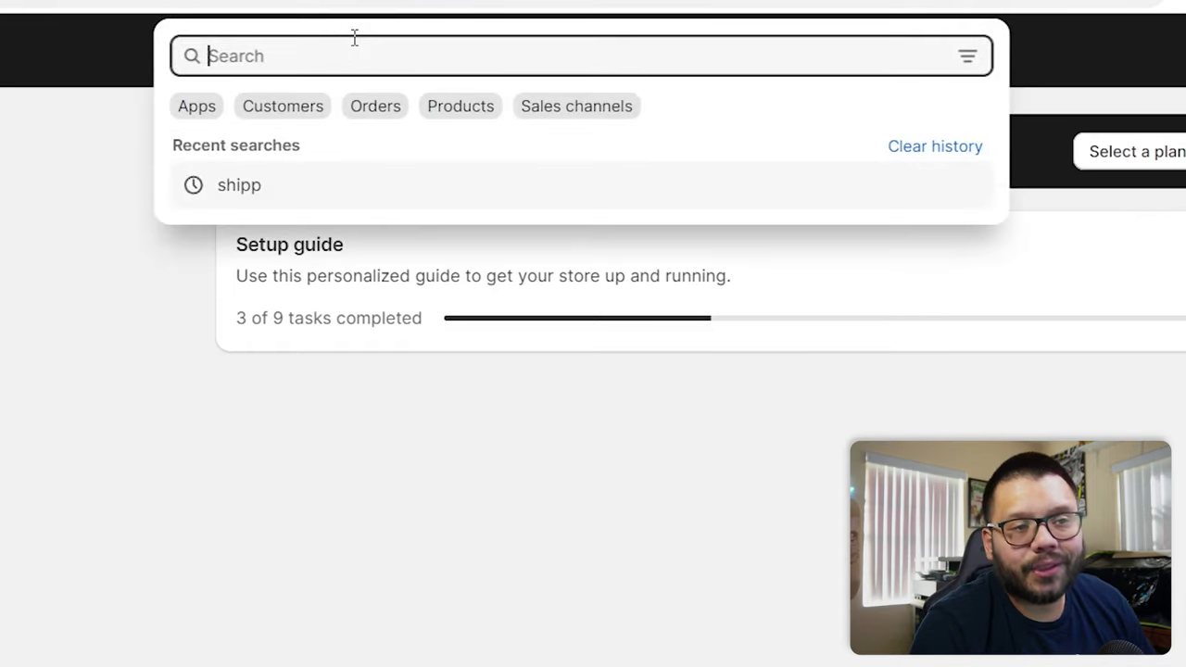
text(shipping)
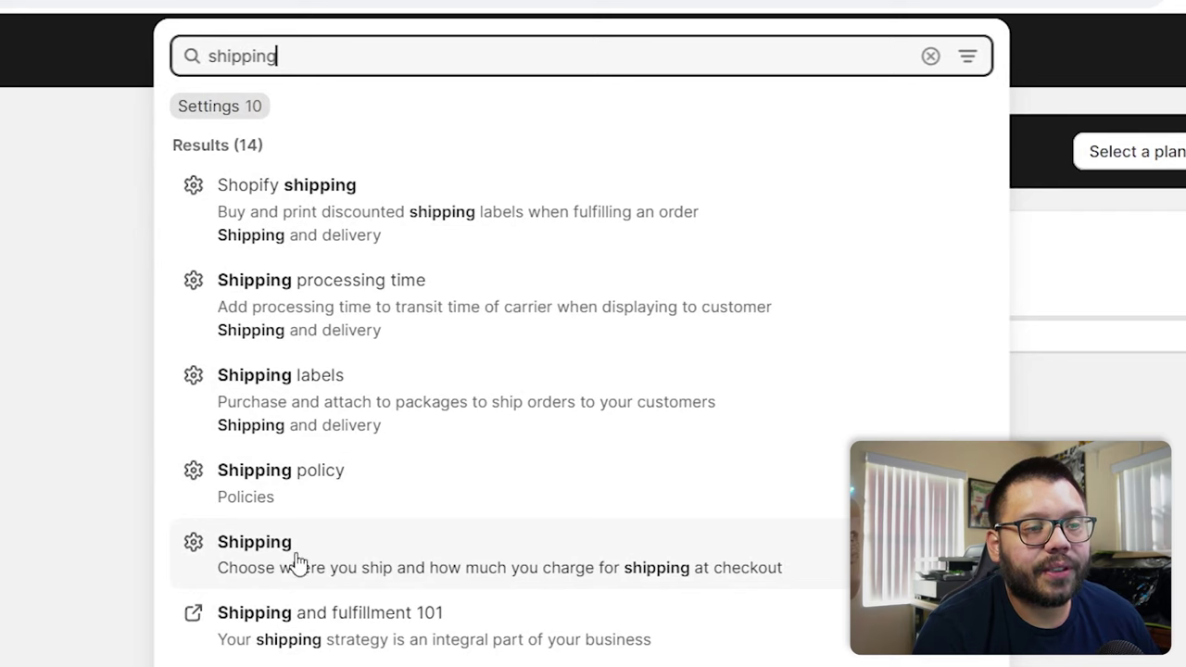
click(63, 551)
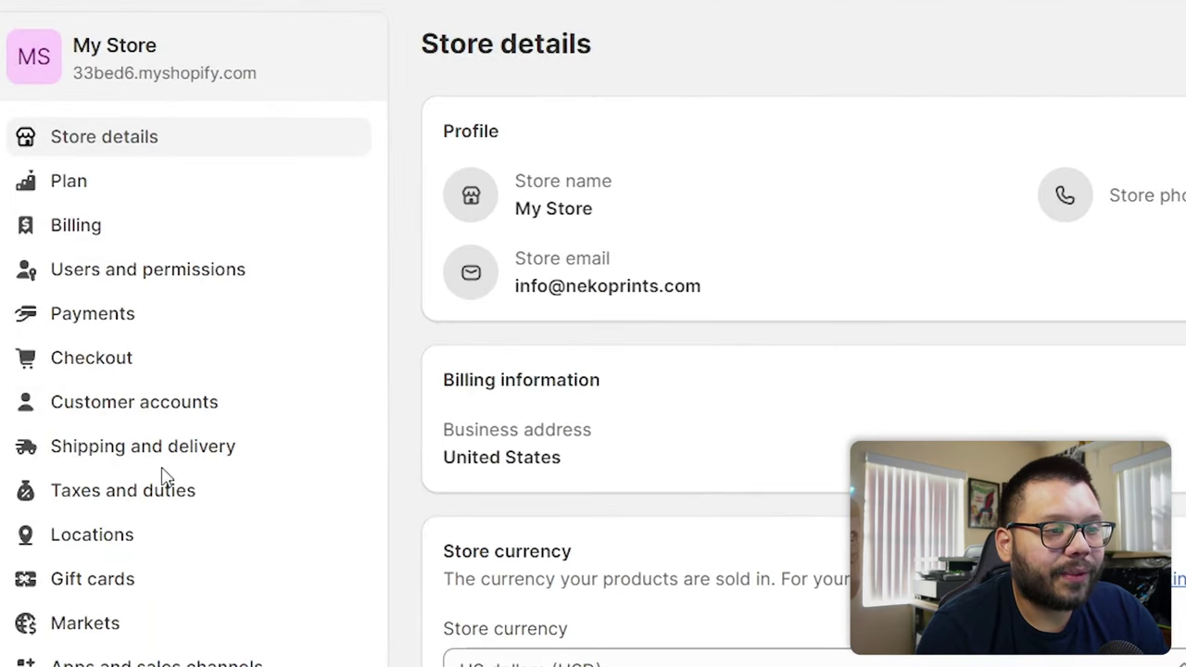
click(115, 460)
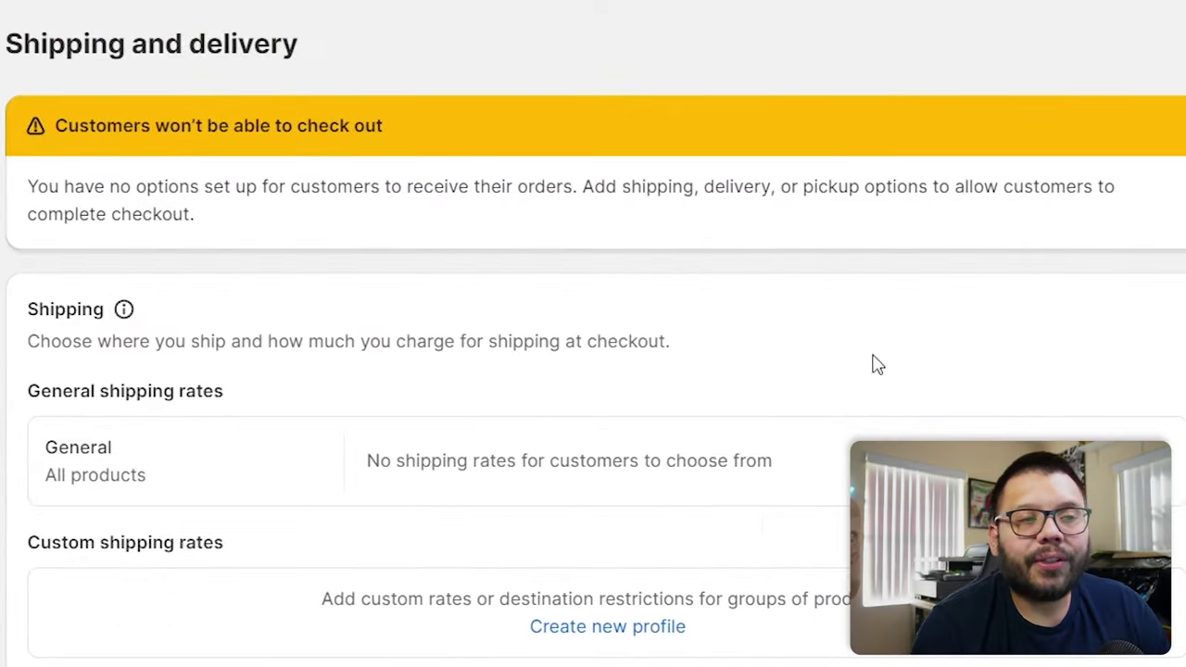
scroll(556, 149, down, 3)
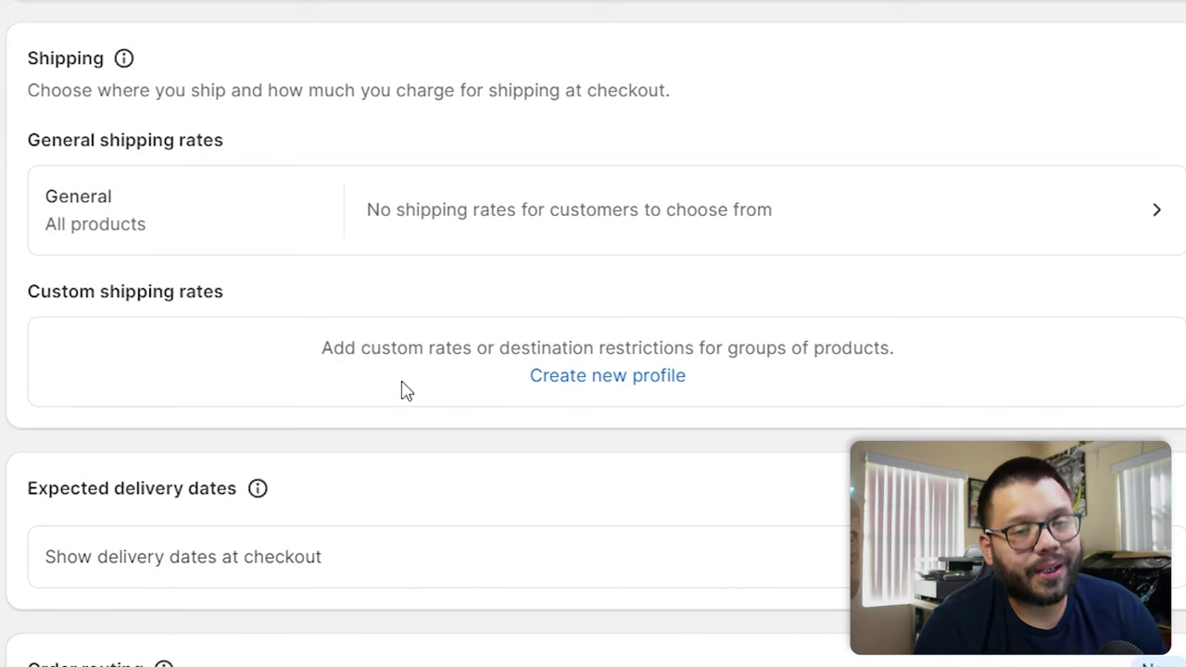
scroll(389, 380, down, 5)
scroll(261, 321, up, 1)
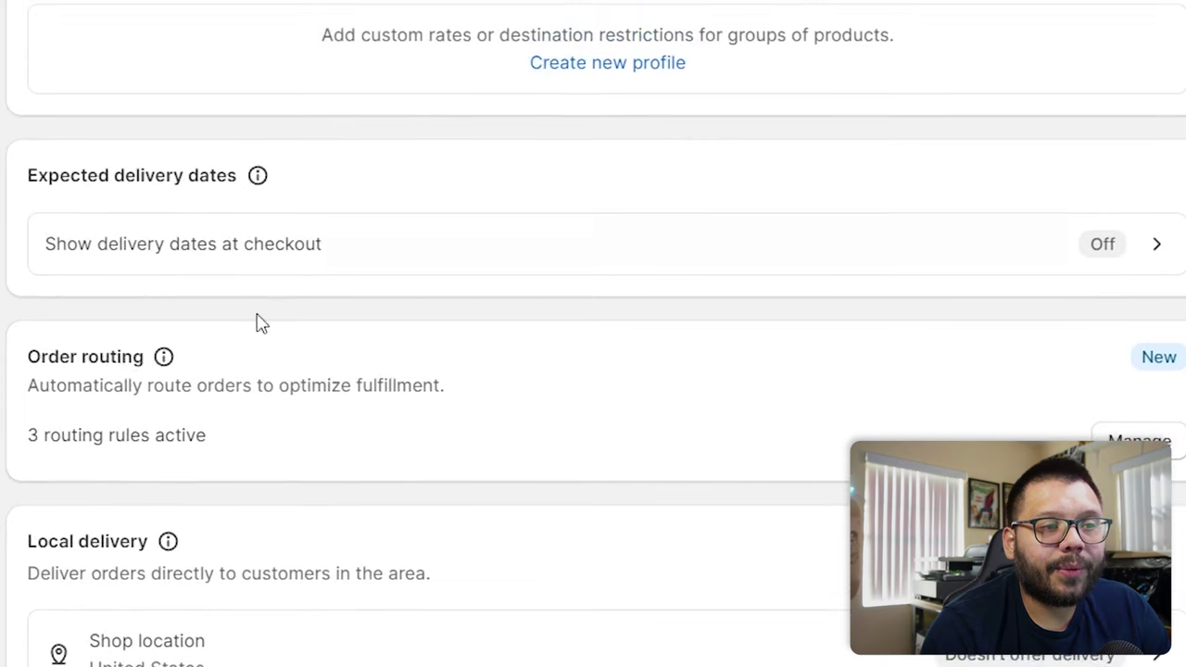
mouse_move(274, 195)
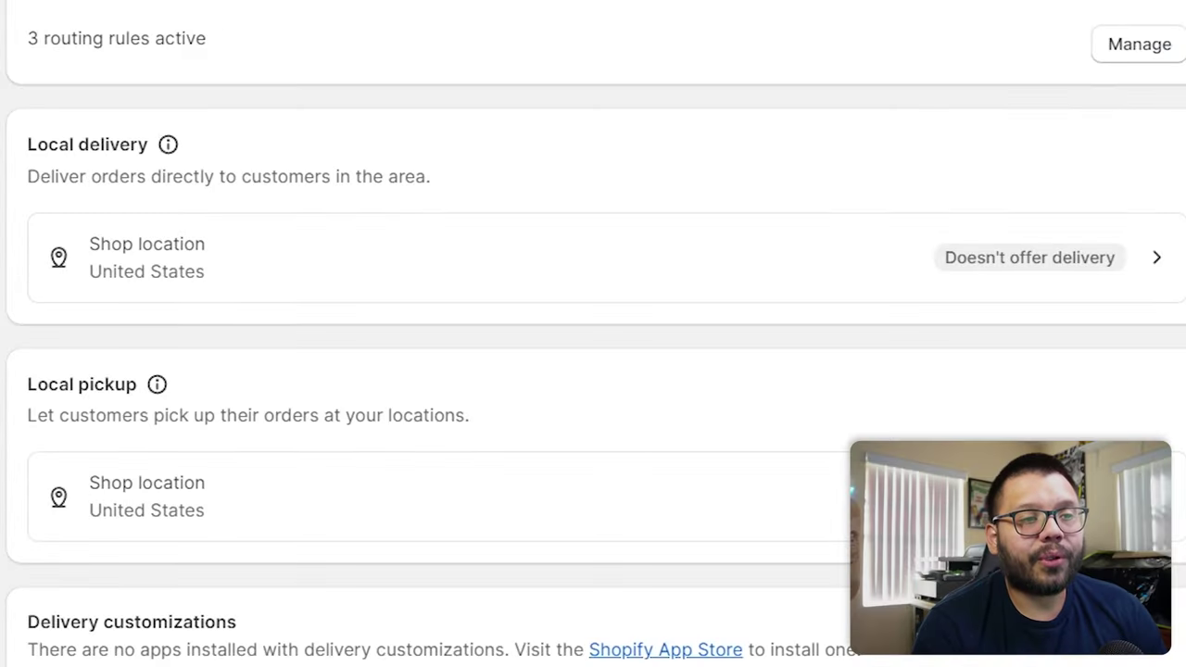
scroll(593, 334, down, 3)
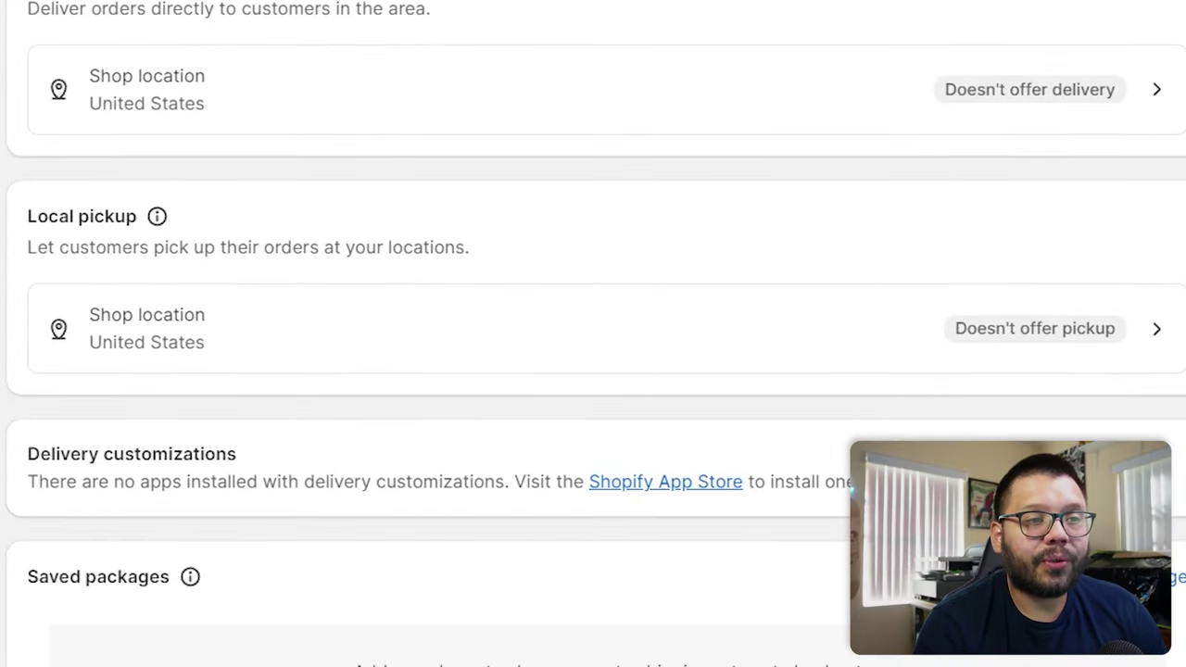
scroll(594, 334, up, 3)
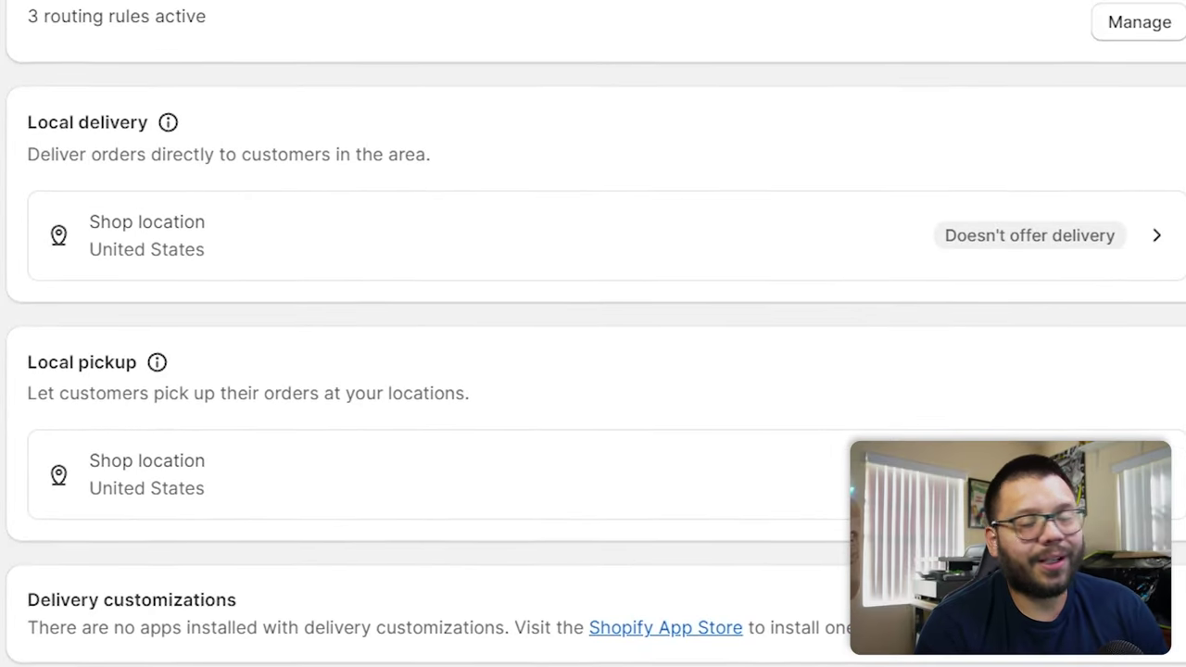
scroll(593, 334, down, 5)
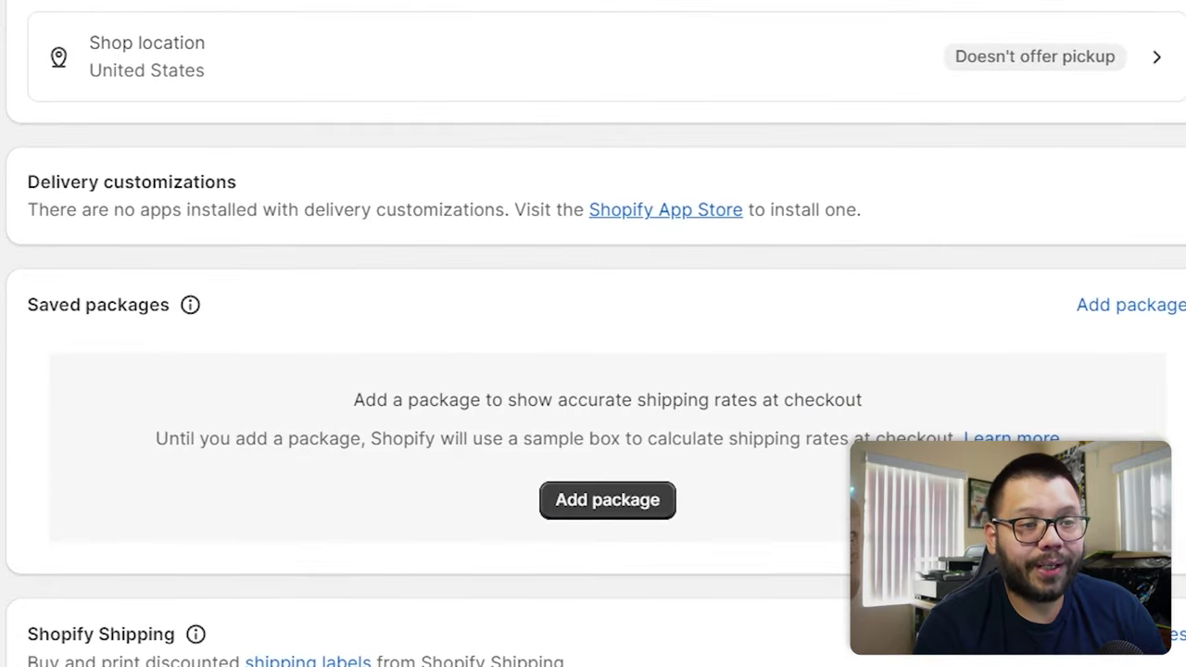
scroll(1062, 342, down, 3)
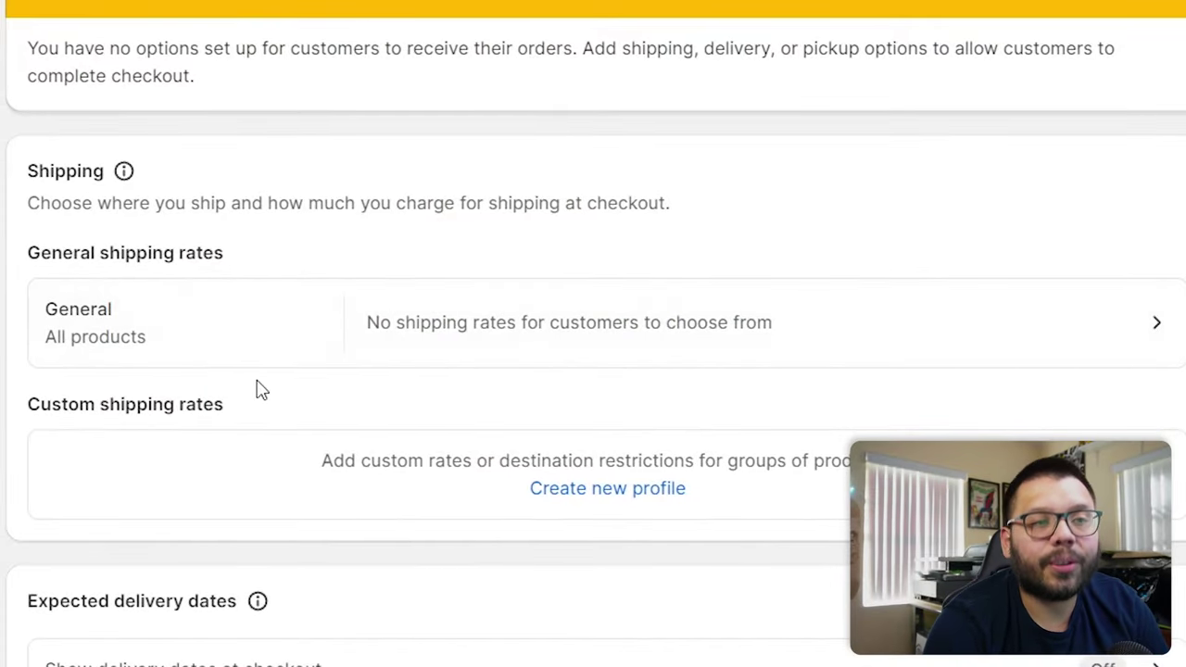
- Open the General shipping profile and start a new shipping zone with Create zone
click(1125, 335)
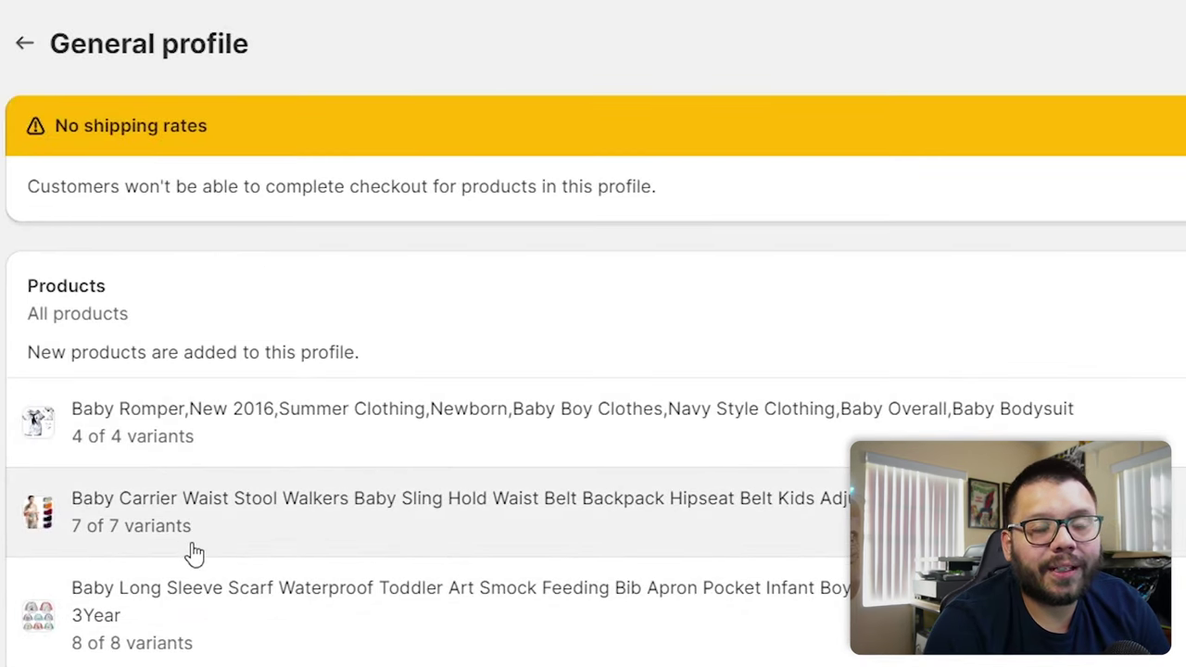
scroll(177, 424, down, 6)
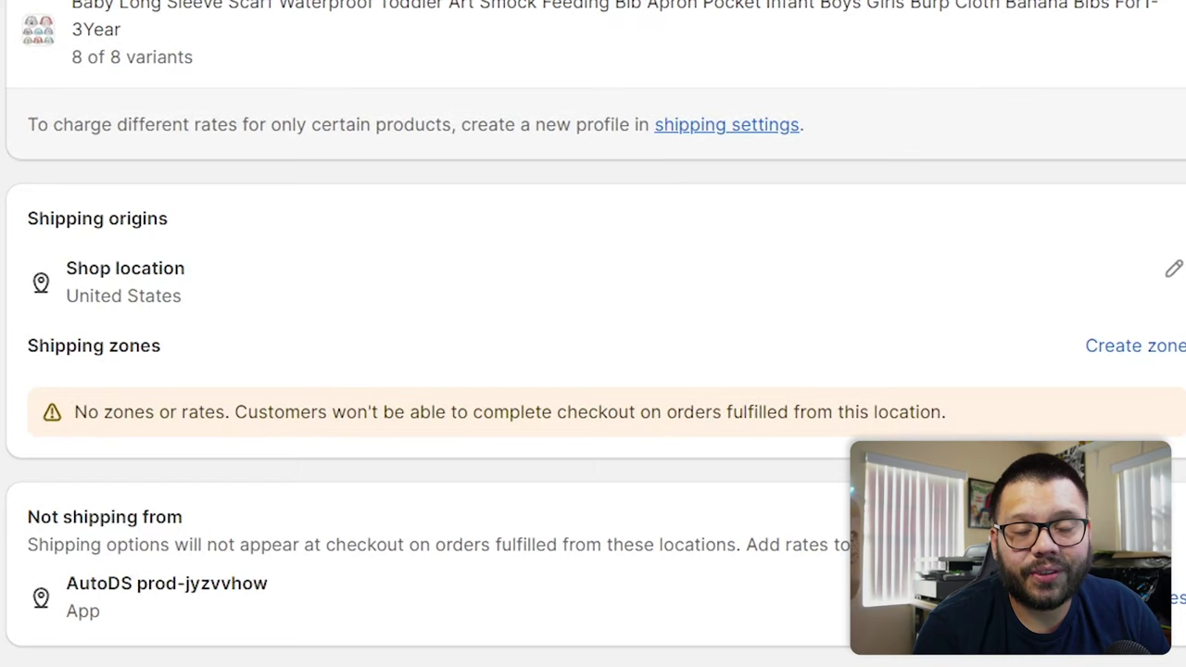
click(1124, 347)
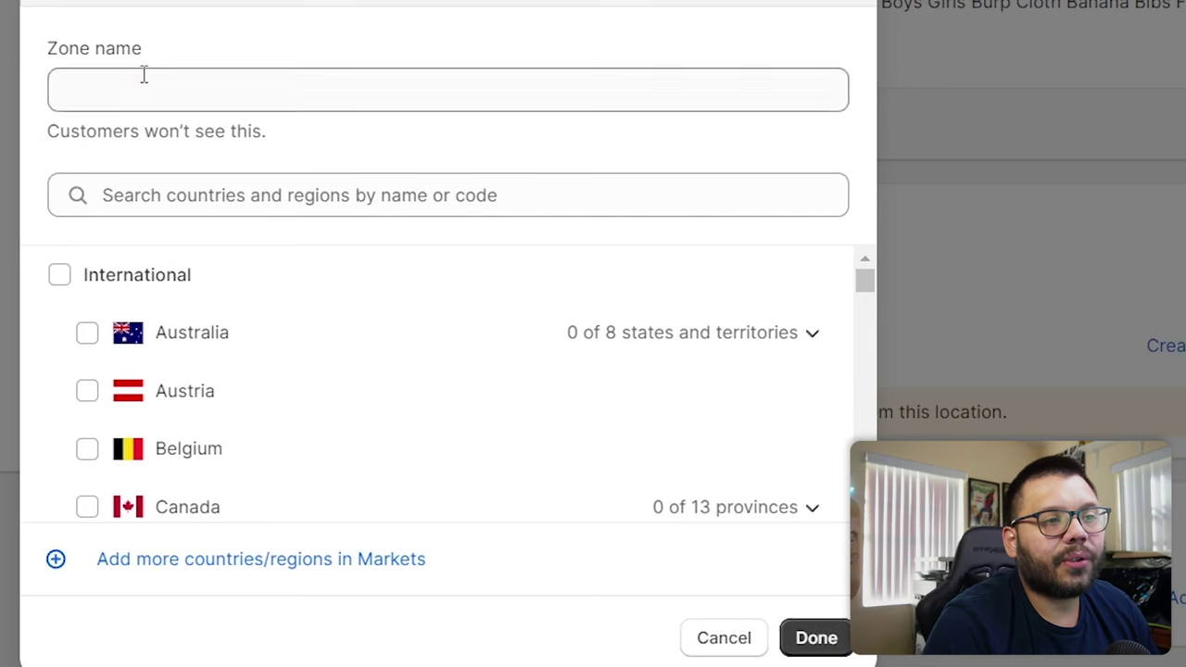
- Create a zone named 'United States Shipping' that includes all United States states
click(148, 82)
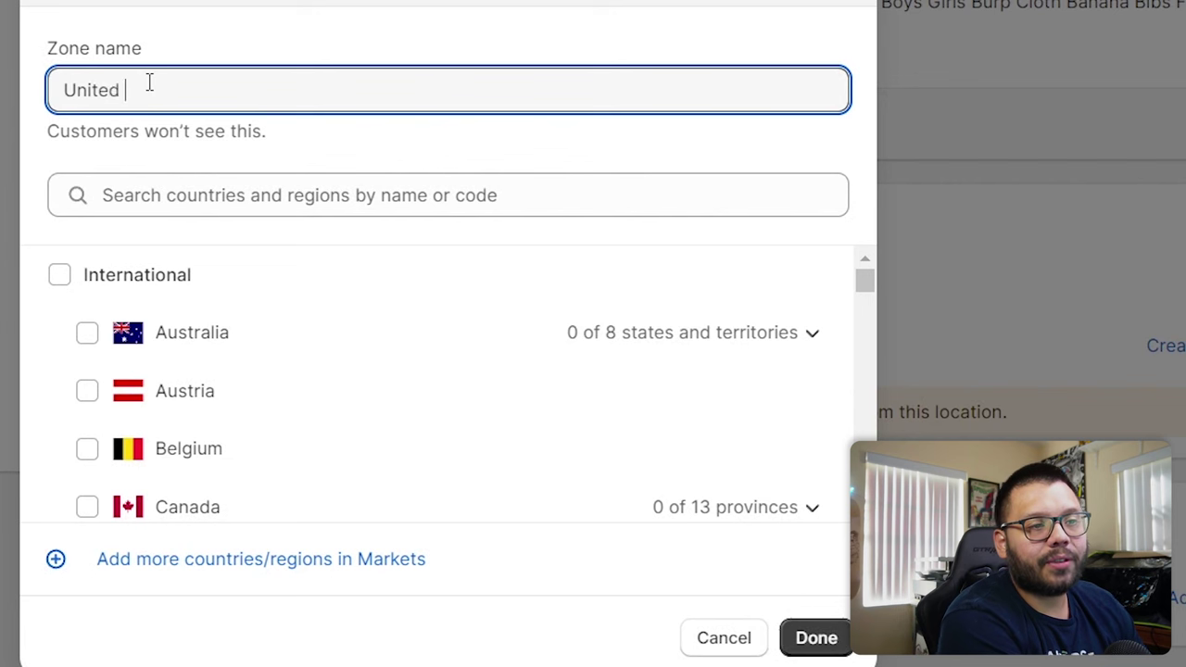
text(United States Shipping)
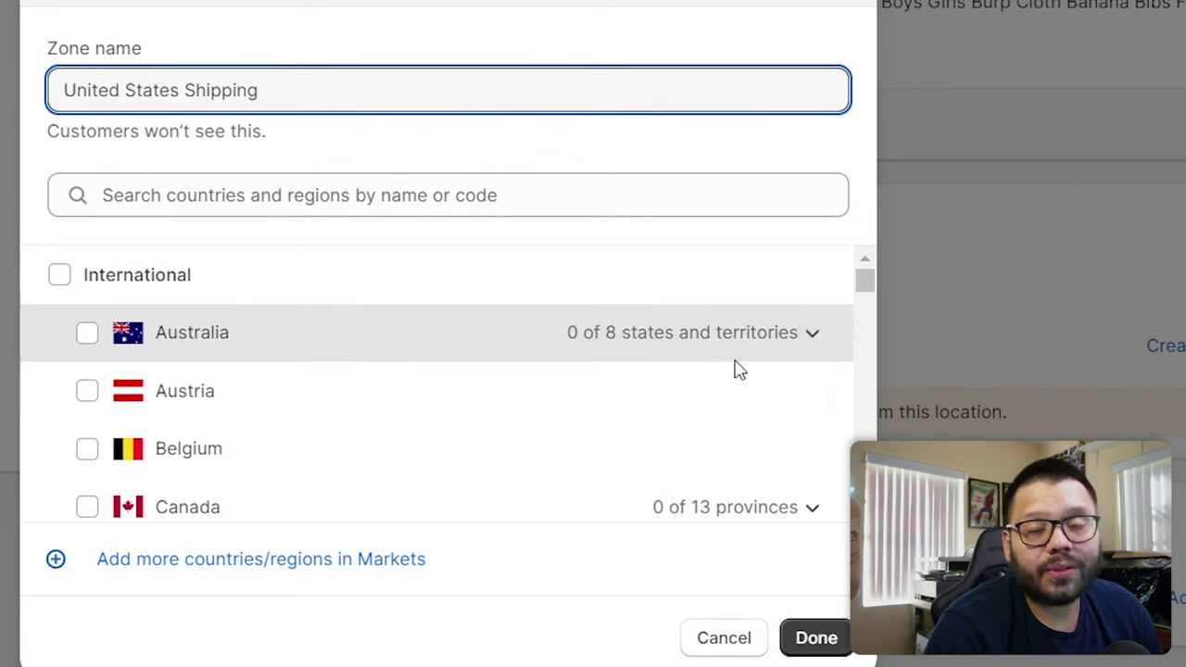
scroll(875, 296, down, 15)
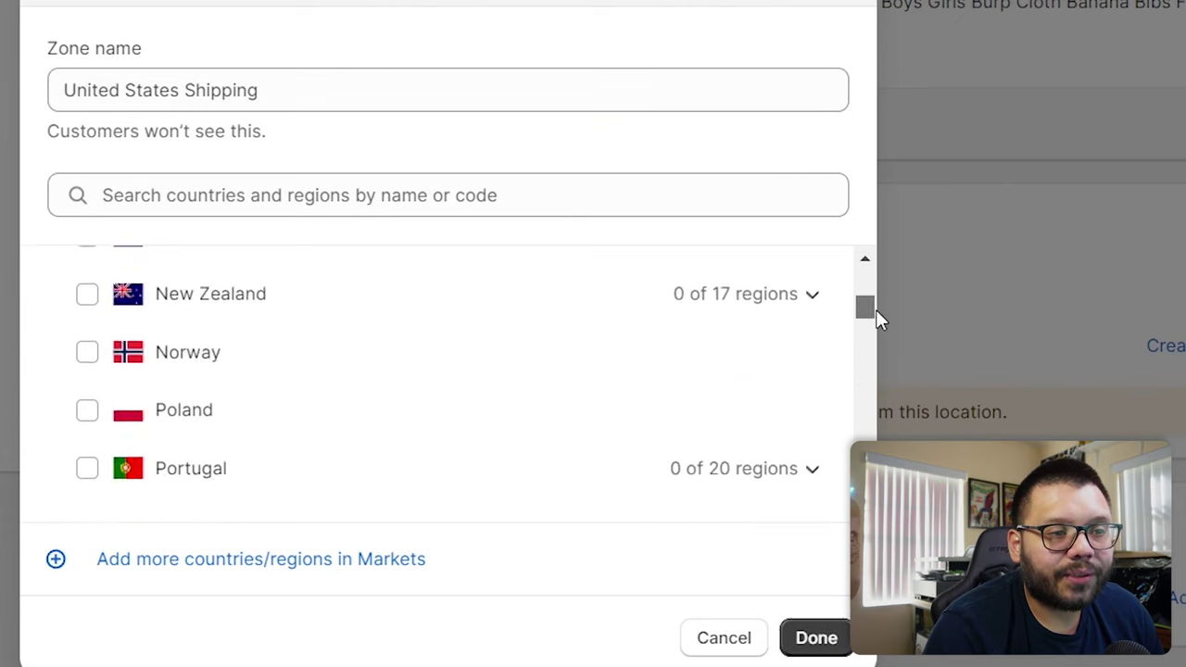
scroll(876, 361, down, 1)
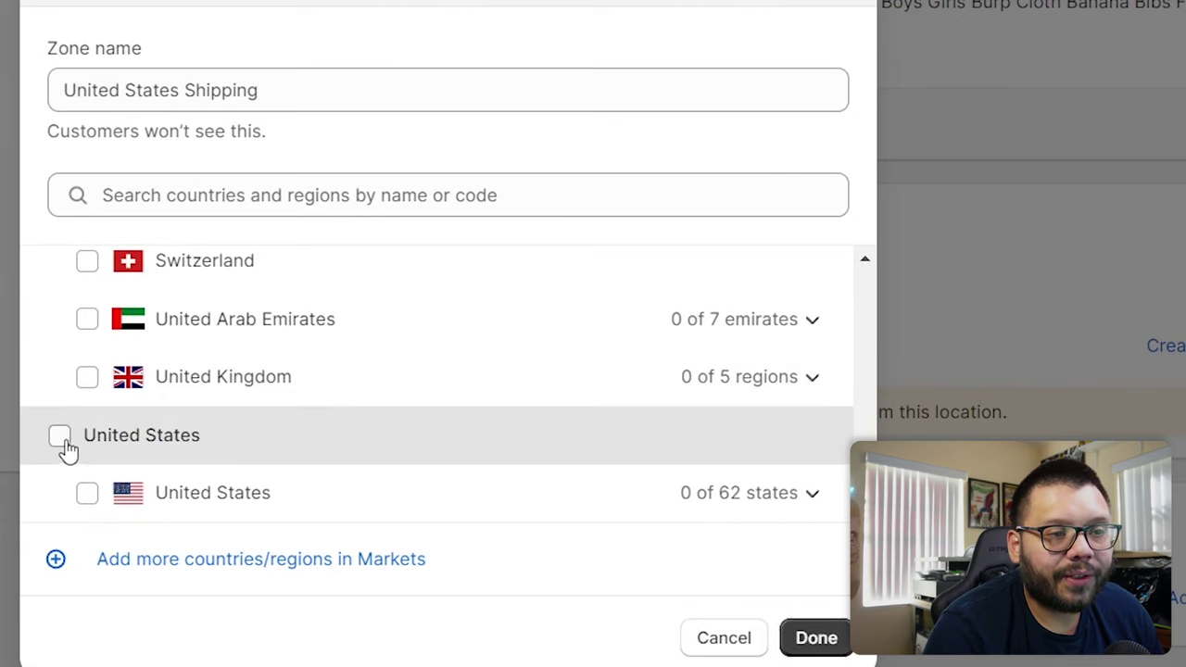
click(59, 436)
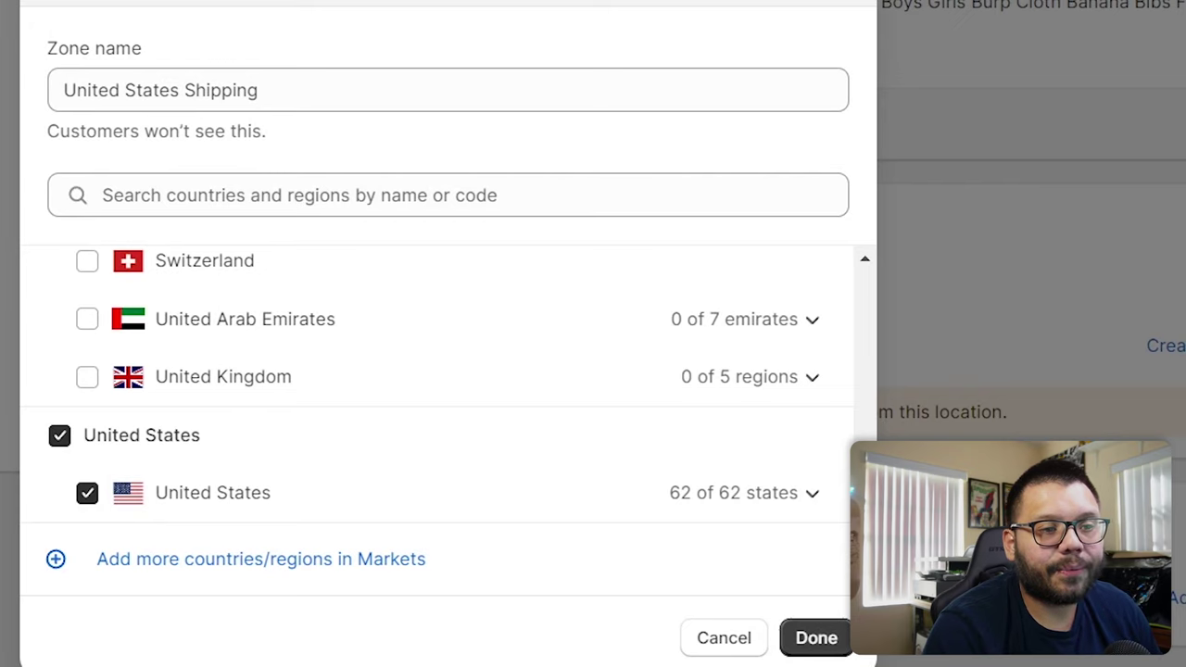
click(816, 638)
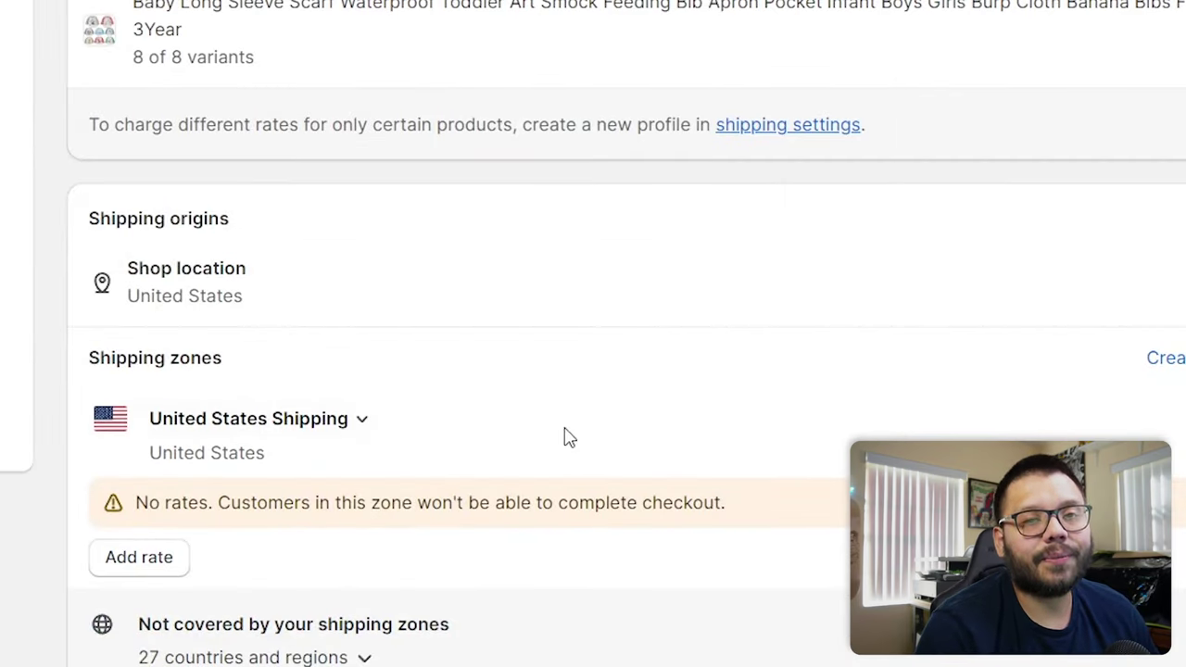
click(1157, 350)
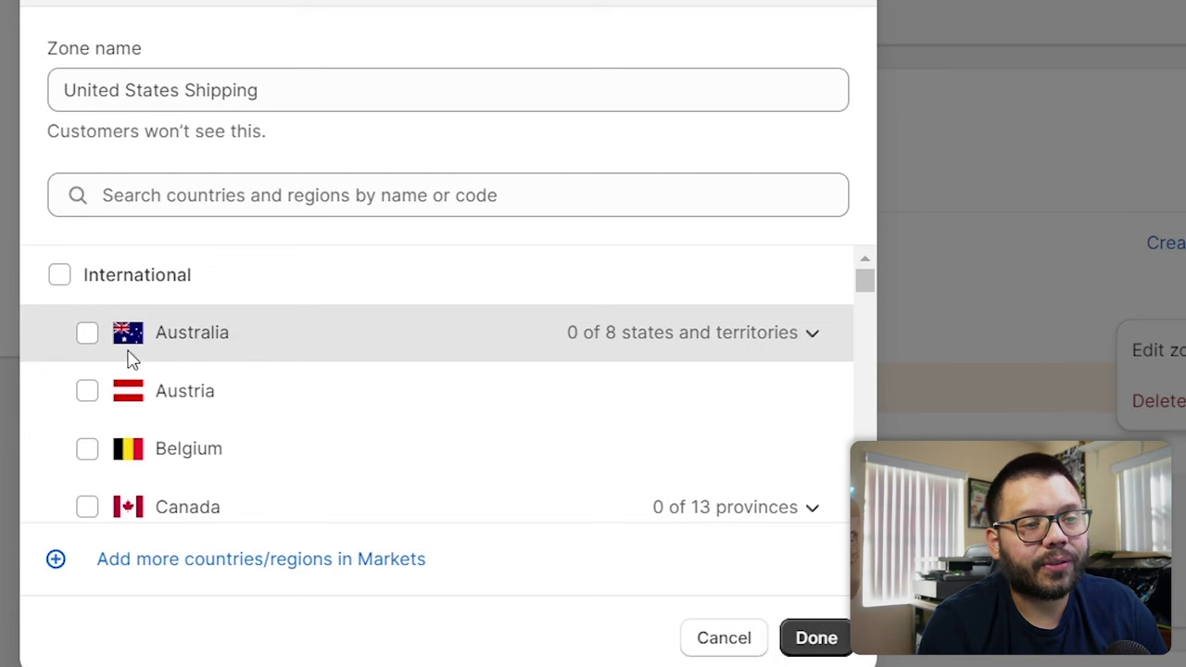
click(87, 333)
scroll(135, 419, down, 2)
click(87, 369)
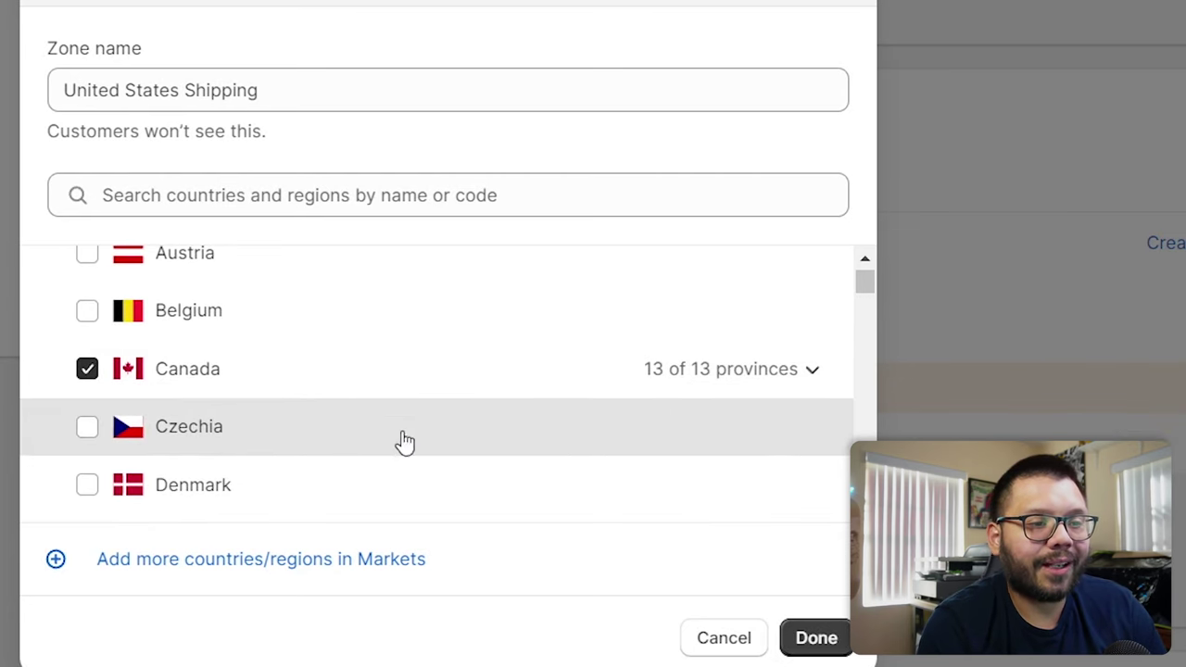
scroll(297, 405, down, 6)
scroll(287, 408, down, 3)
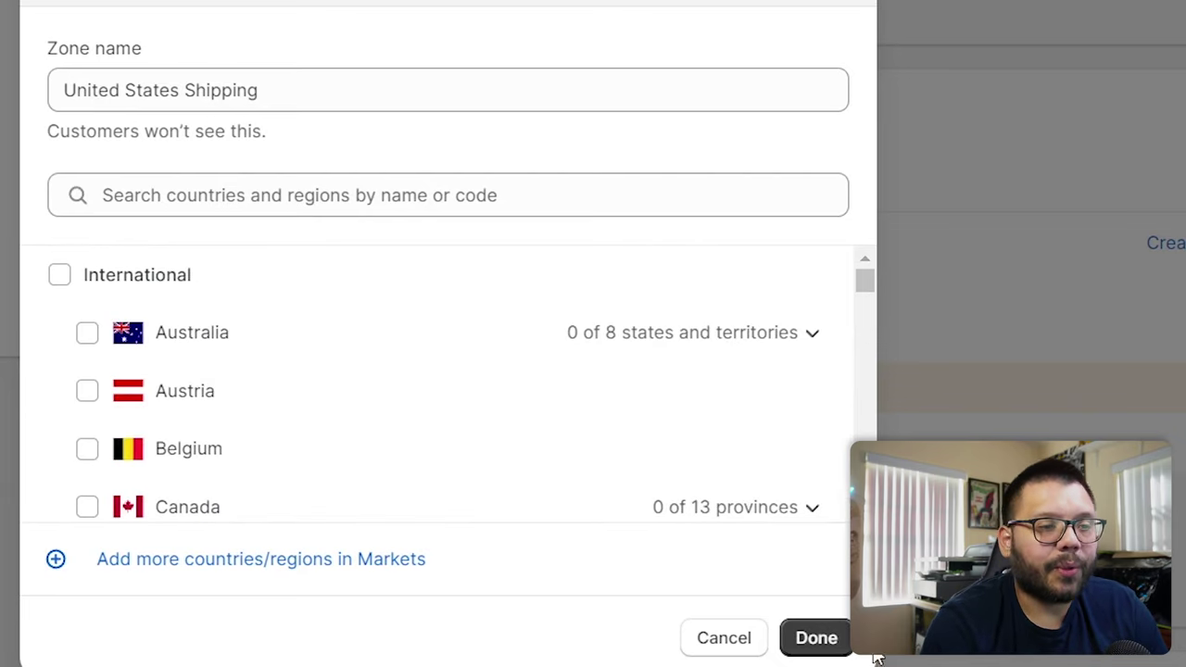
click(812, 639)
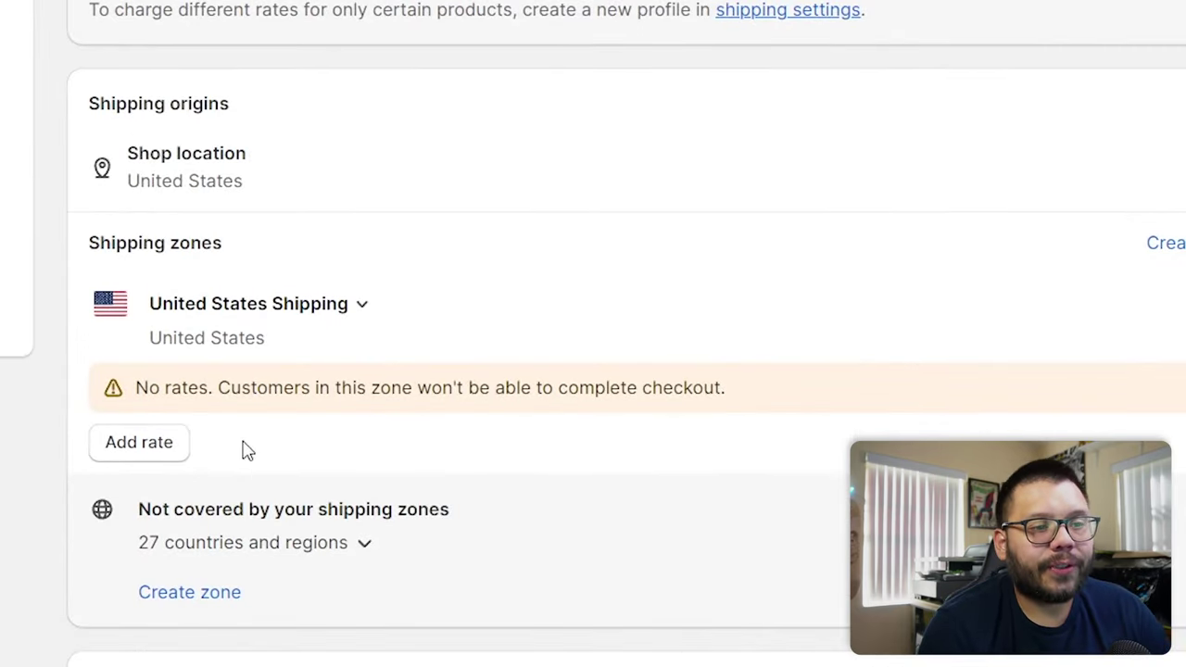
- Start a new rate for the United States zone and expand its Transit time options
click(139, 442)
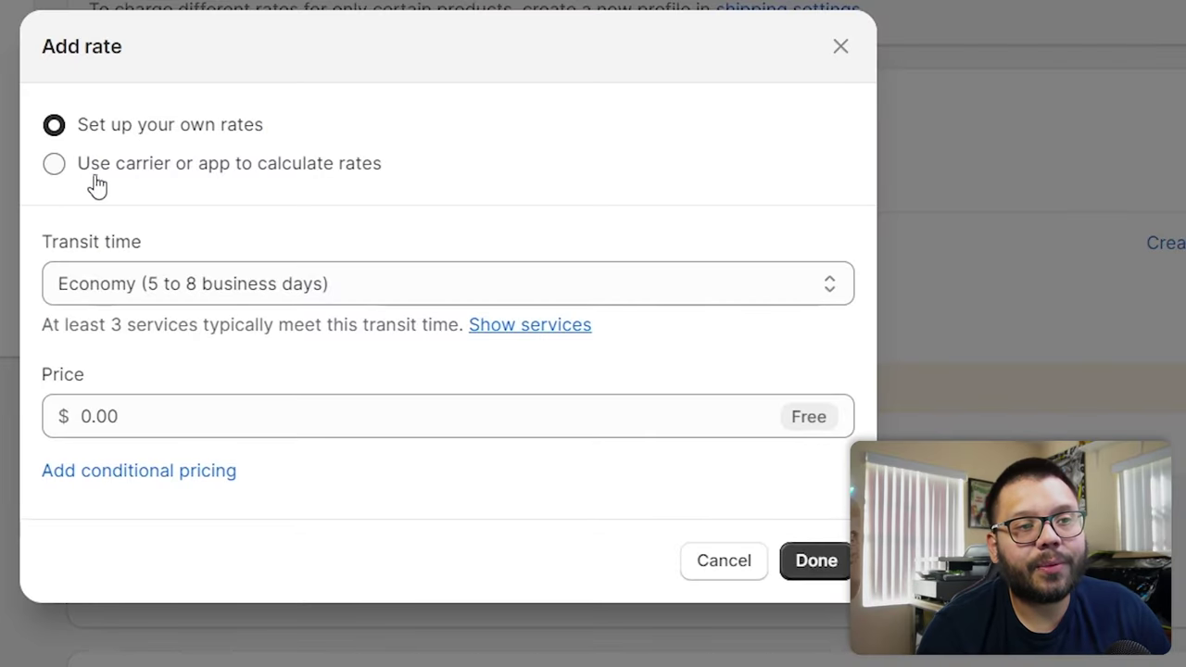
click(92, 168)
scroll(185, 171, down, 3)
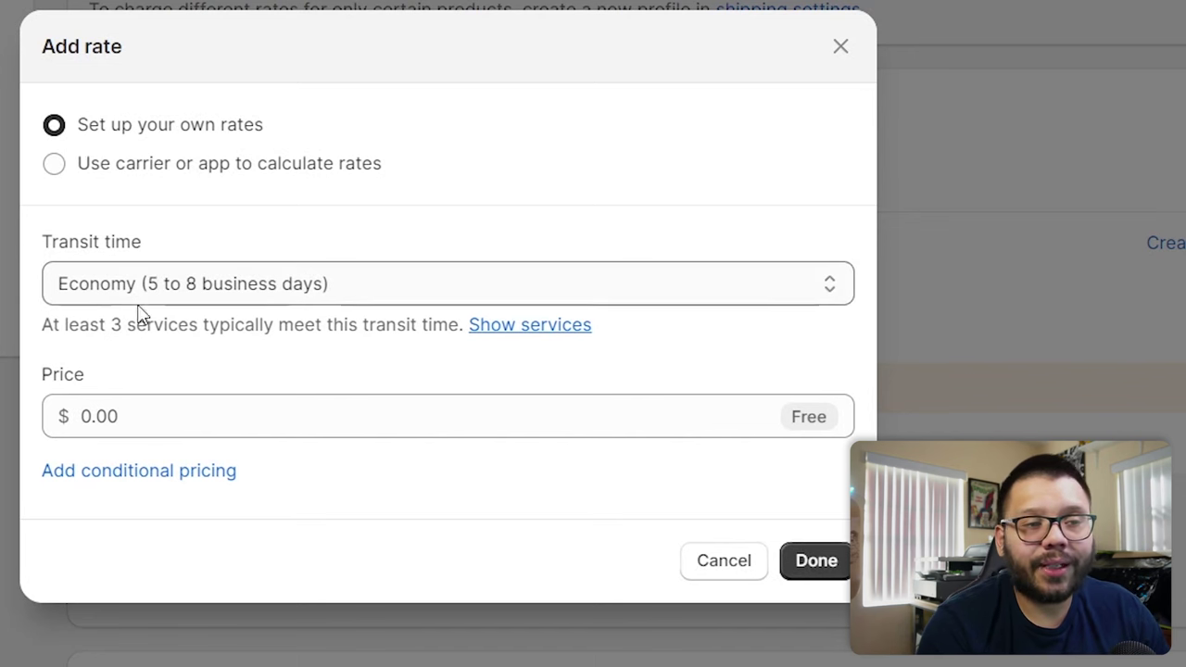
click(313, 283)
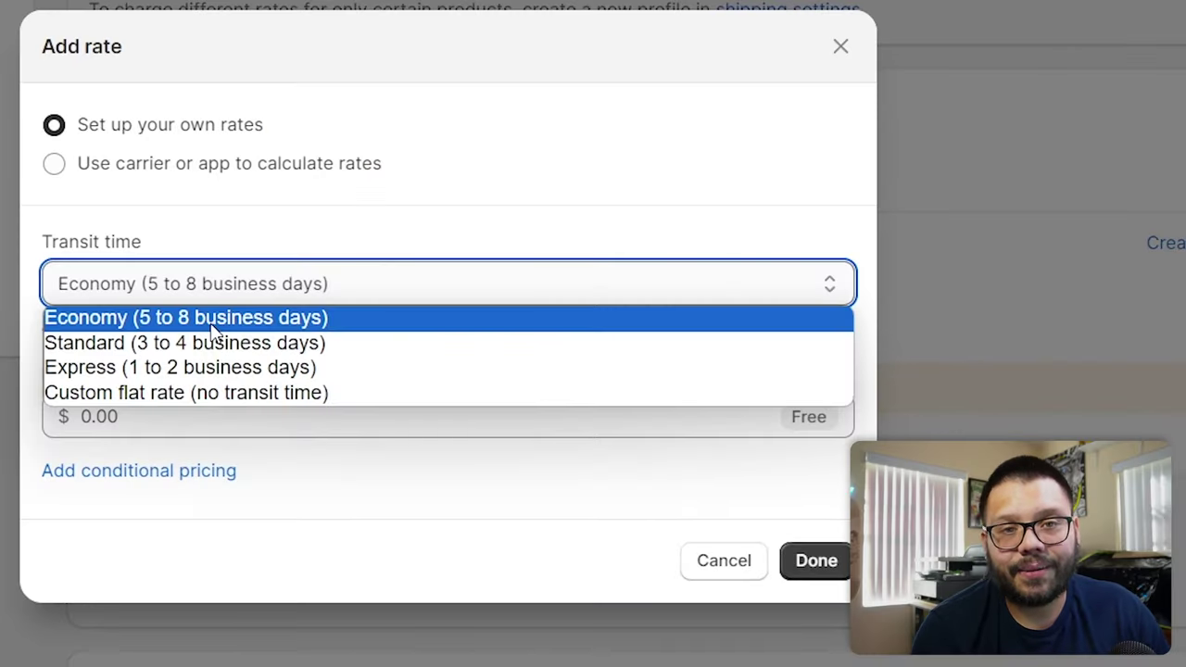
click(213, 320)
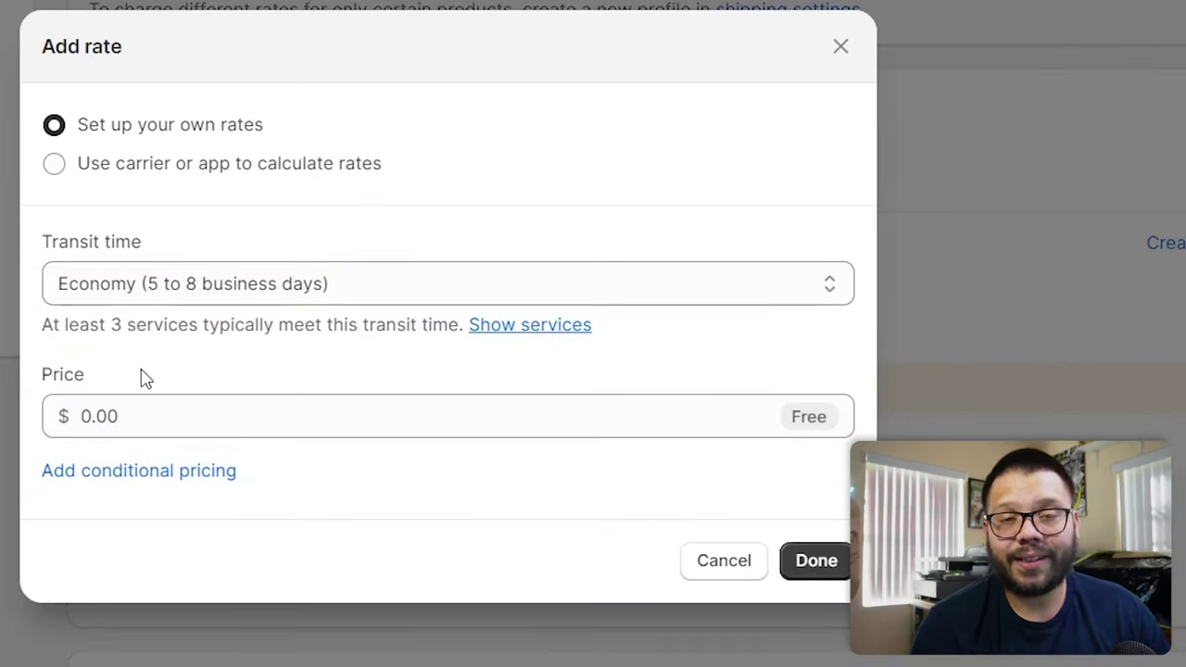
click(165, 413)
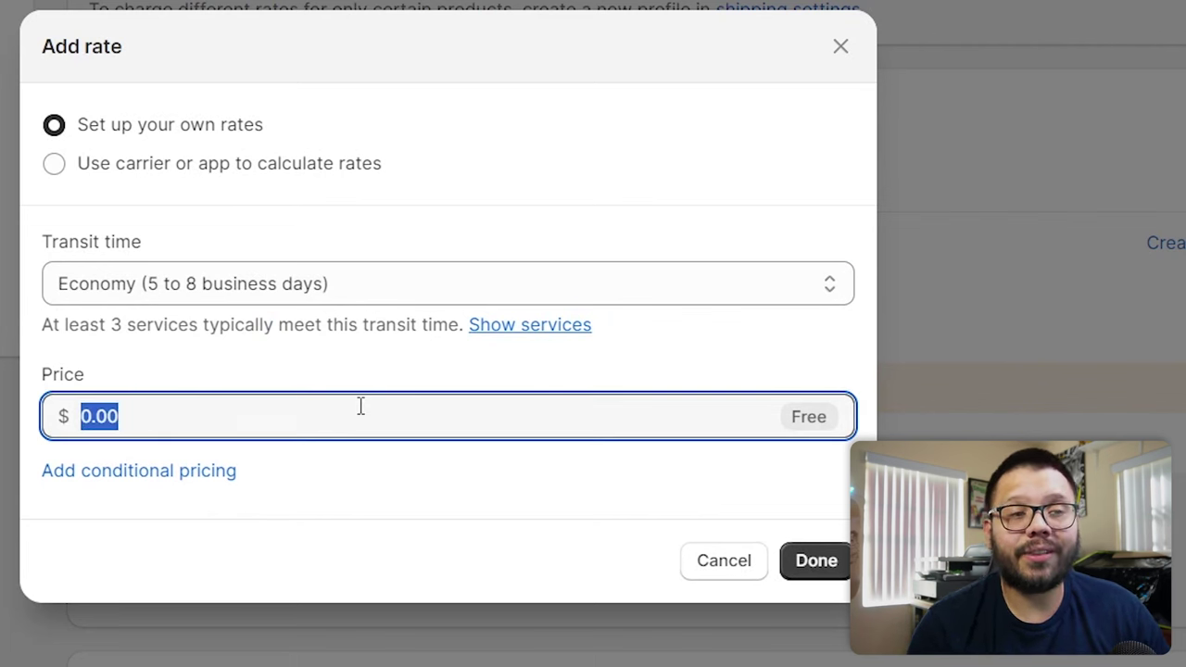
click(498, 461)
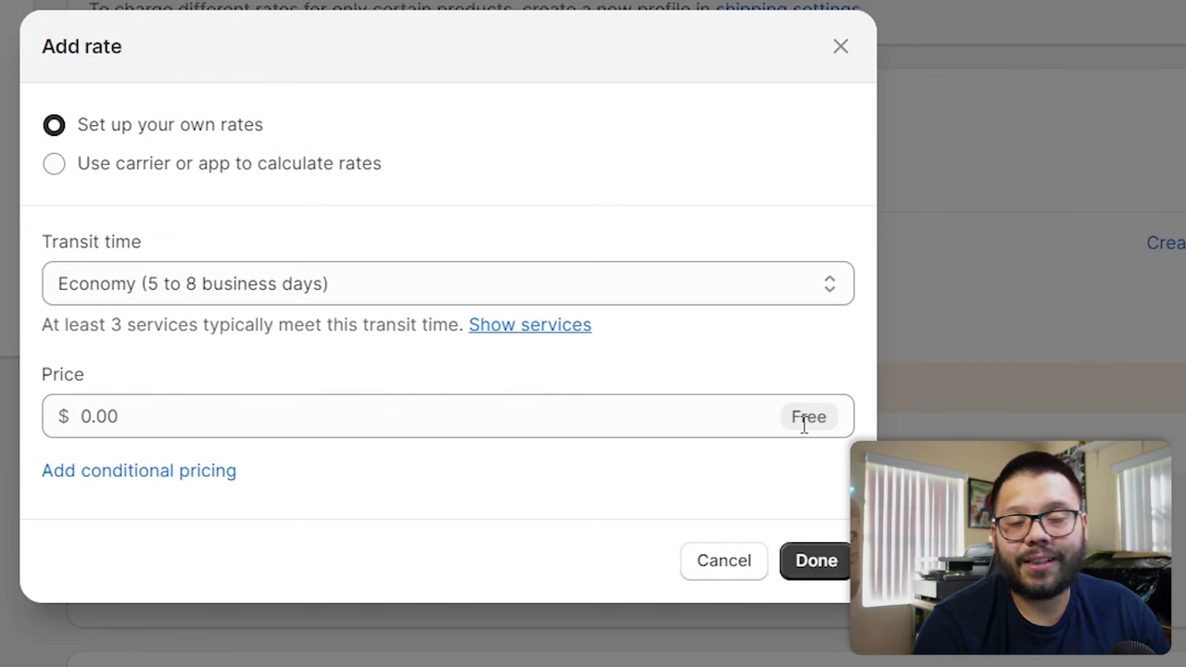
click(290, 417)
text(10)
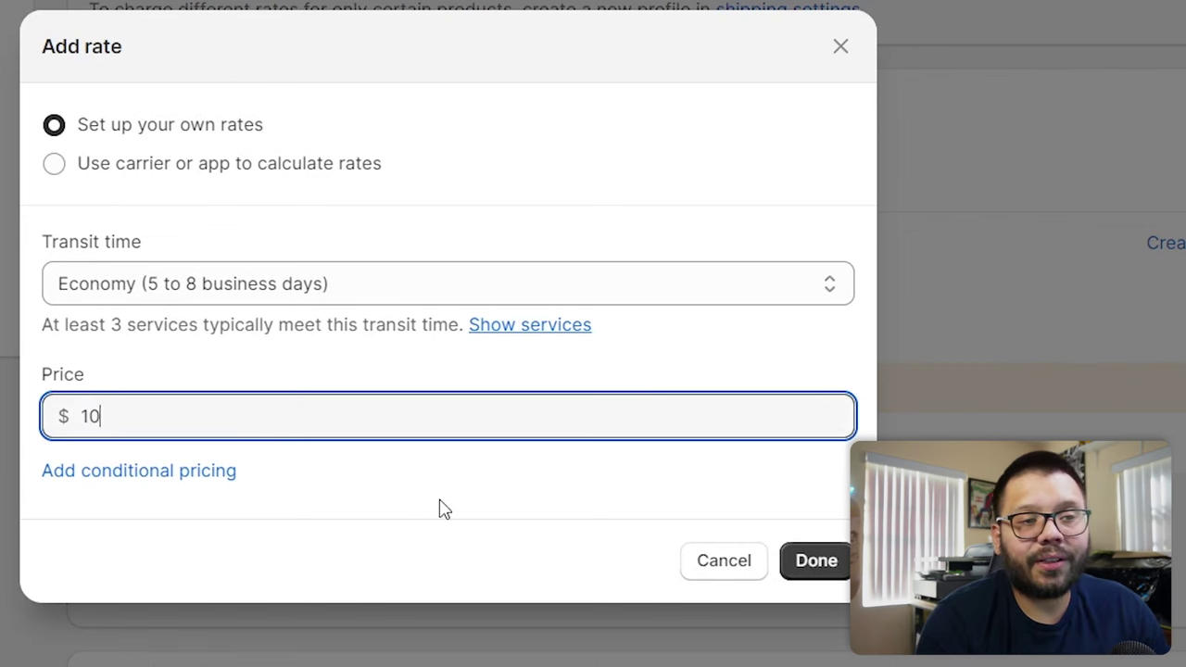
click(440, 492)
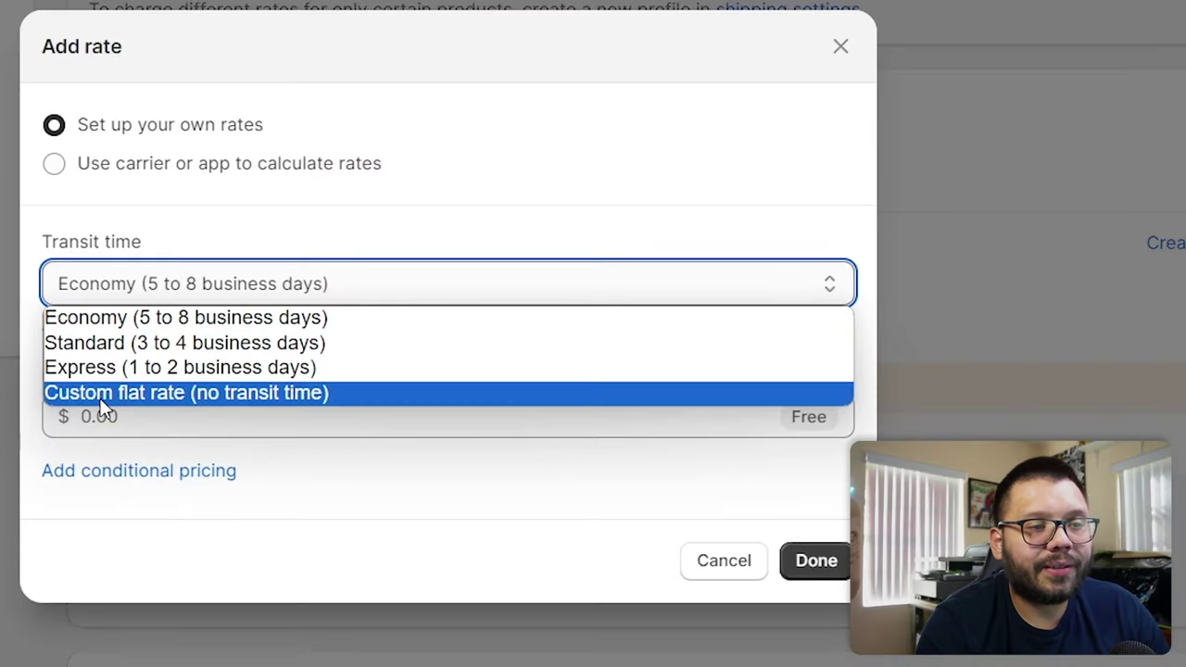
- Switch the rate to Custom flat rate and enter a draft rate name
click(278, 395)
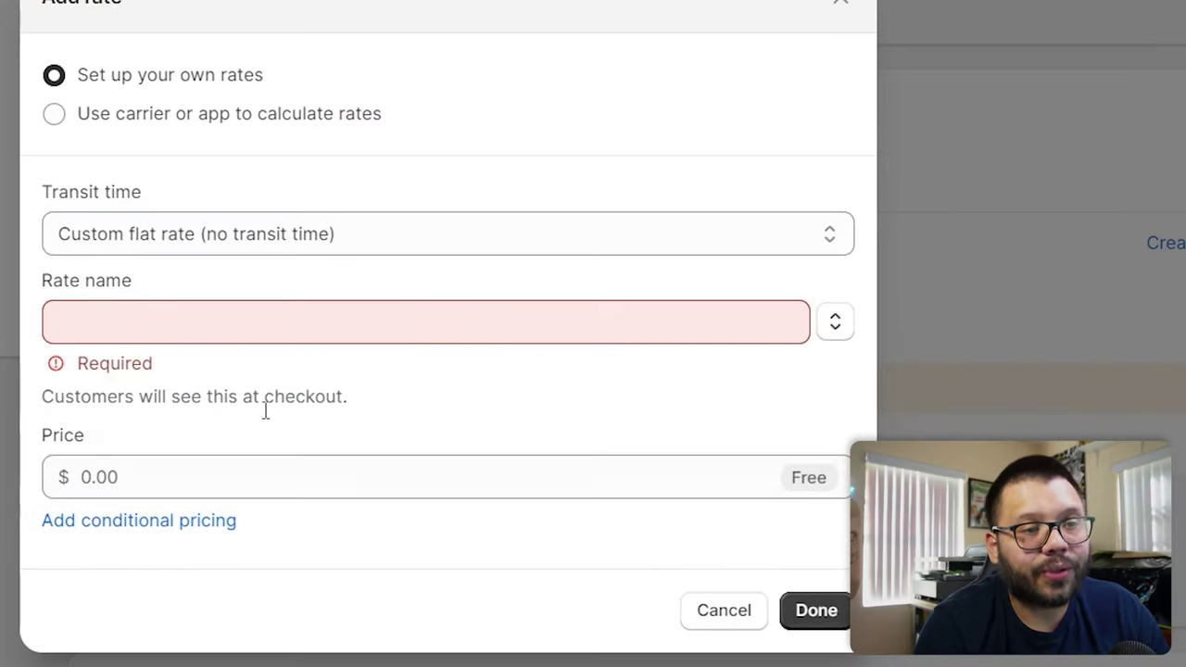
click(146, 323)
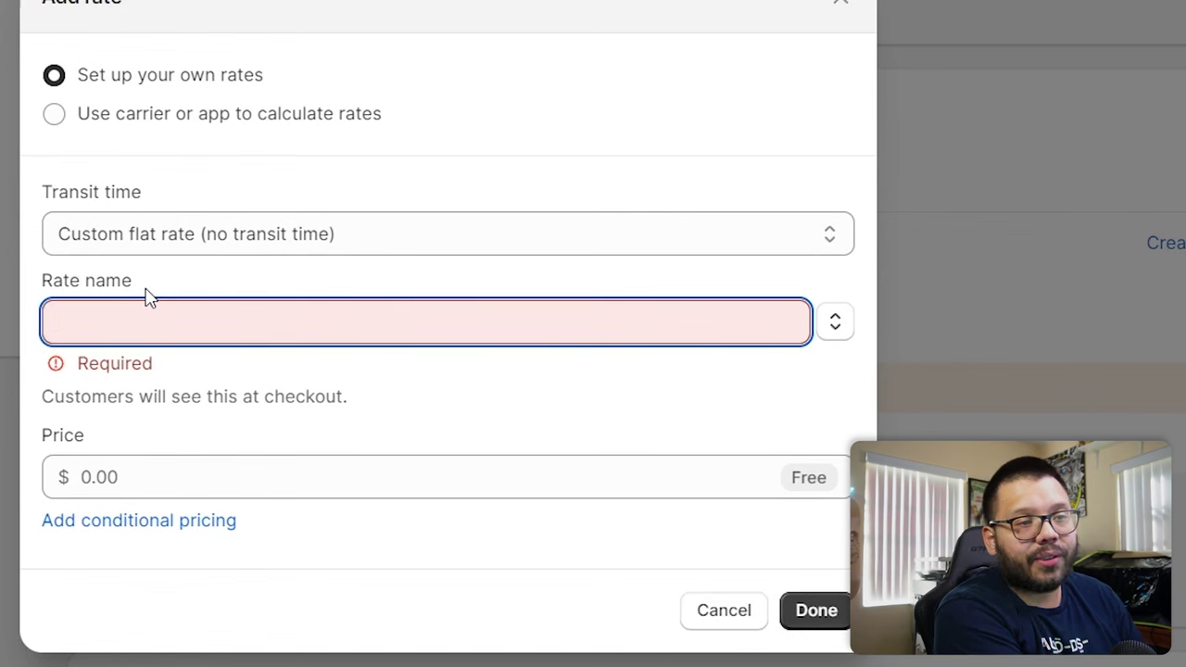
text(Free Shipping - 10)
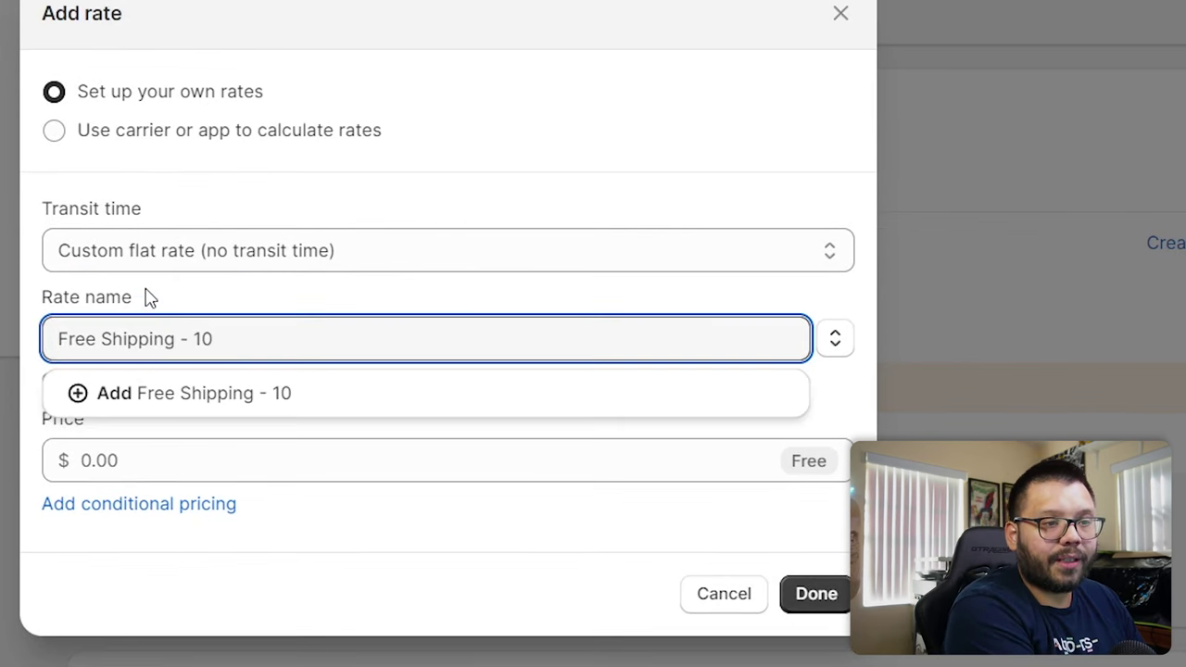
text( - 14 business days)
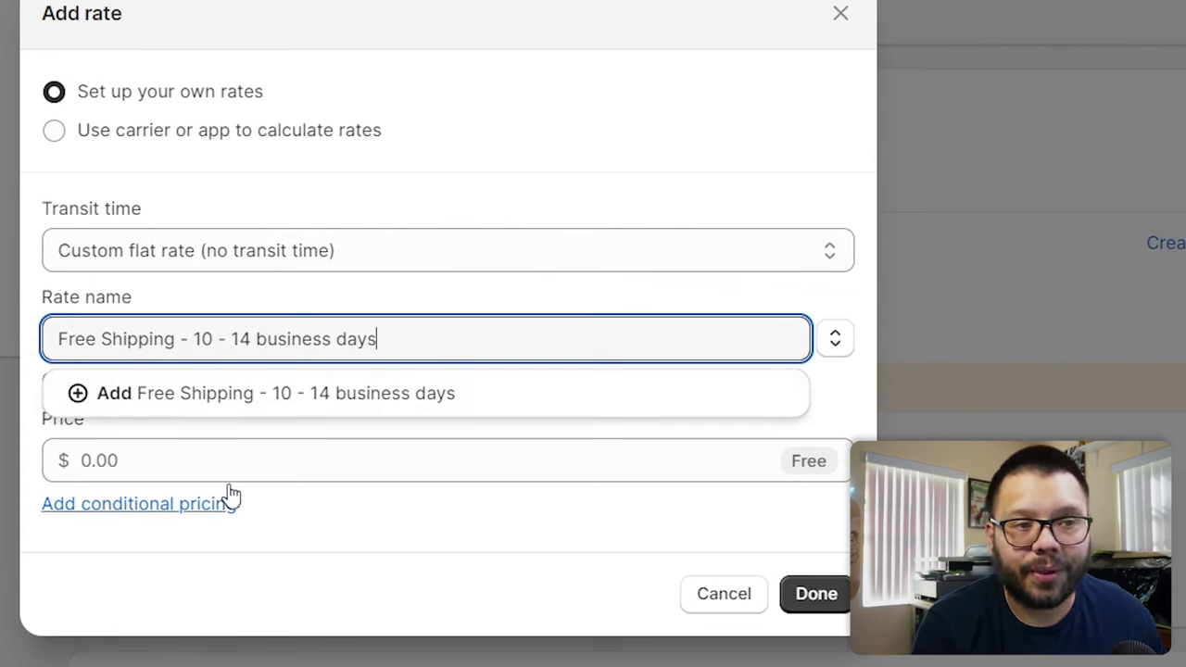
drag(193, 339, 59, 339)
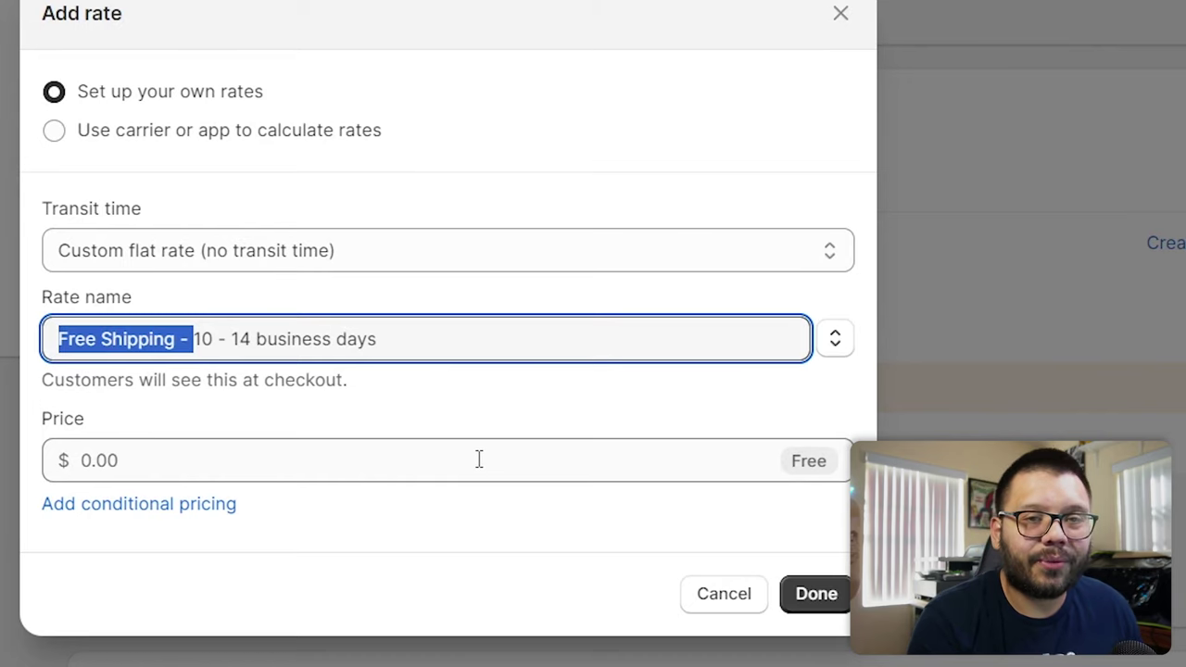
click(371, 474)
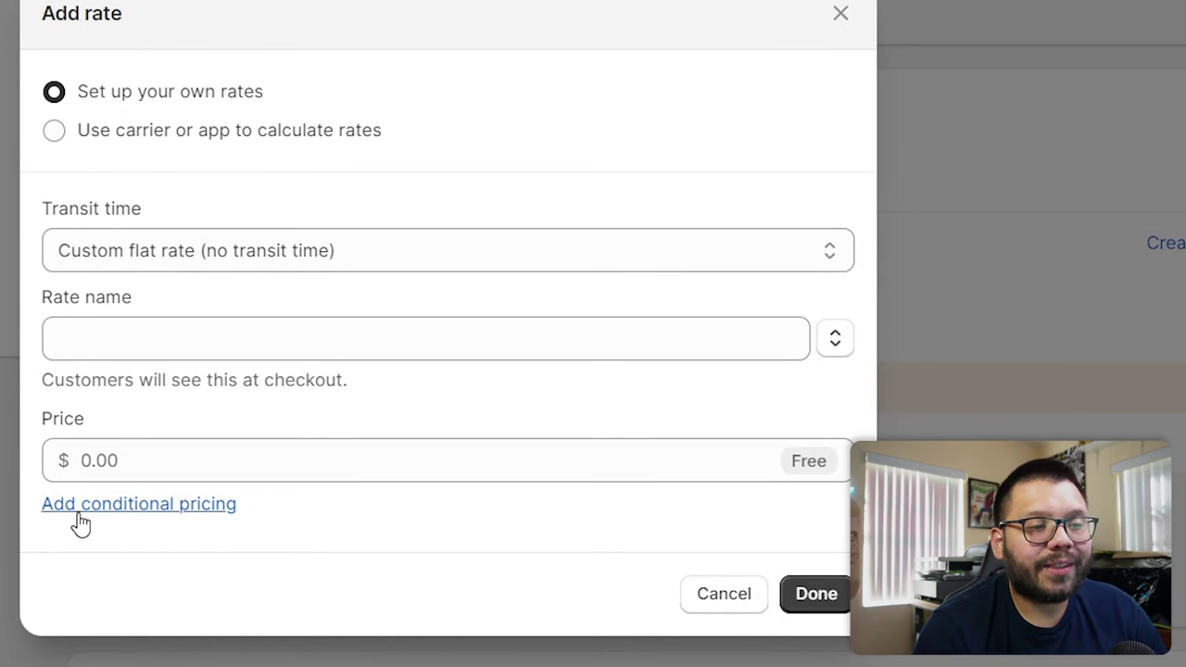
- Apply the rate to orders priced $50 and up, named 'Free Shipping $50+'
click(74, 509)
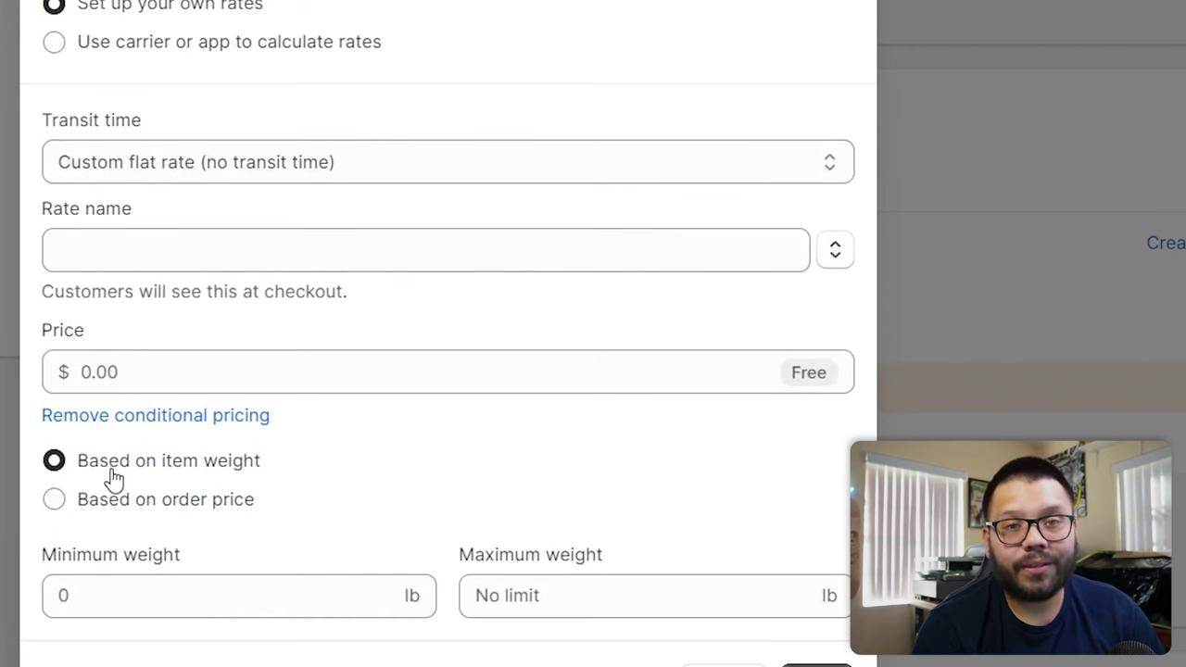
click(116, 505)
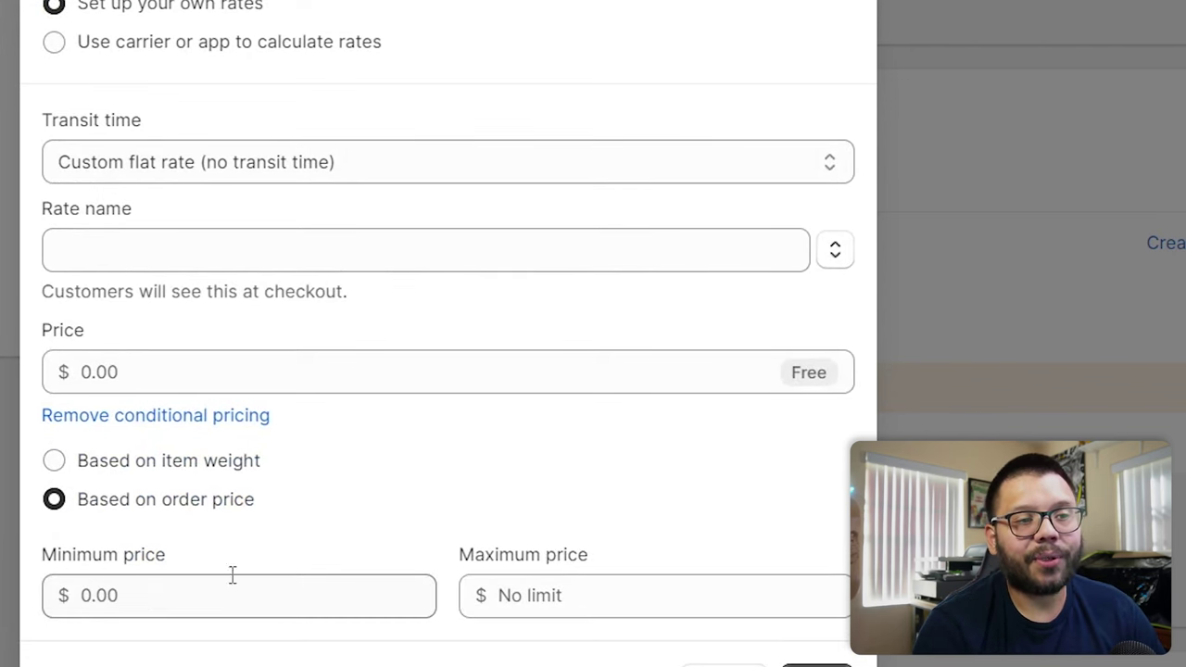
click(150, 597)
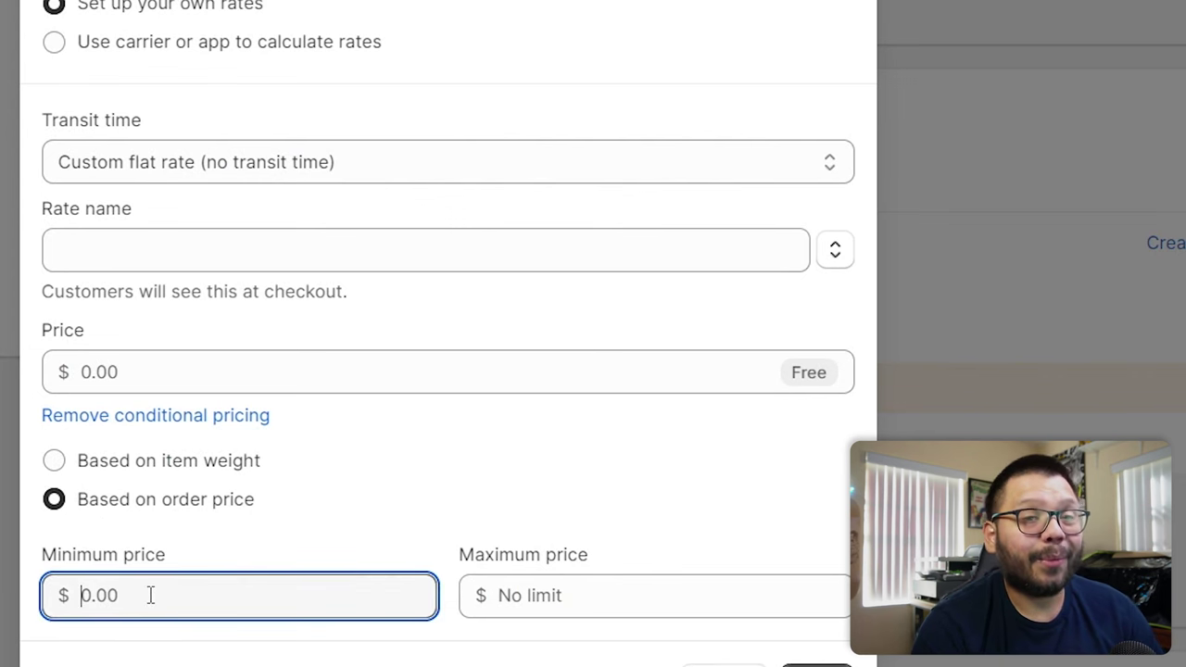
text(50)
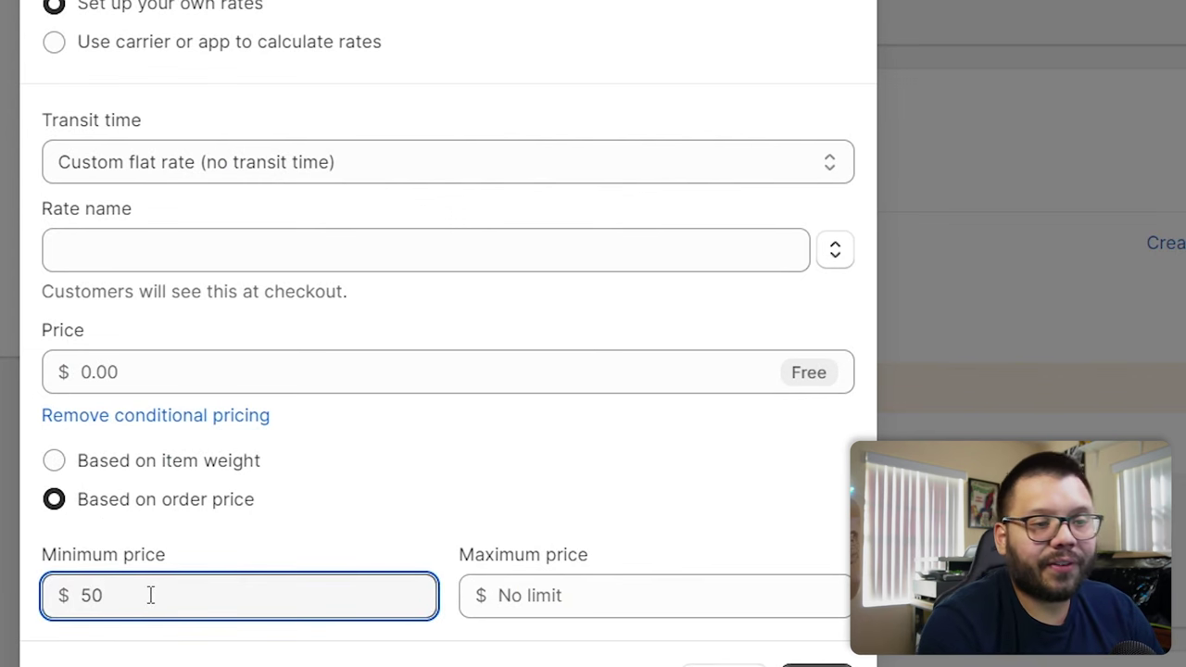
click(529, 482)
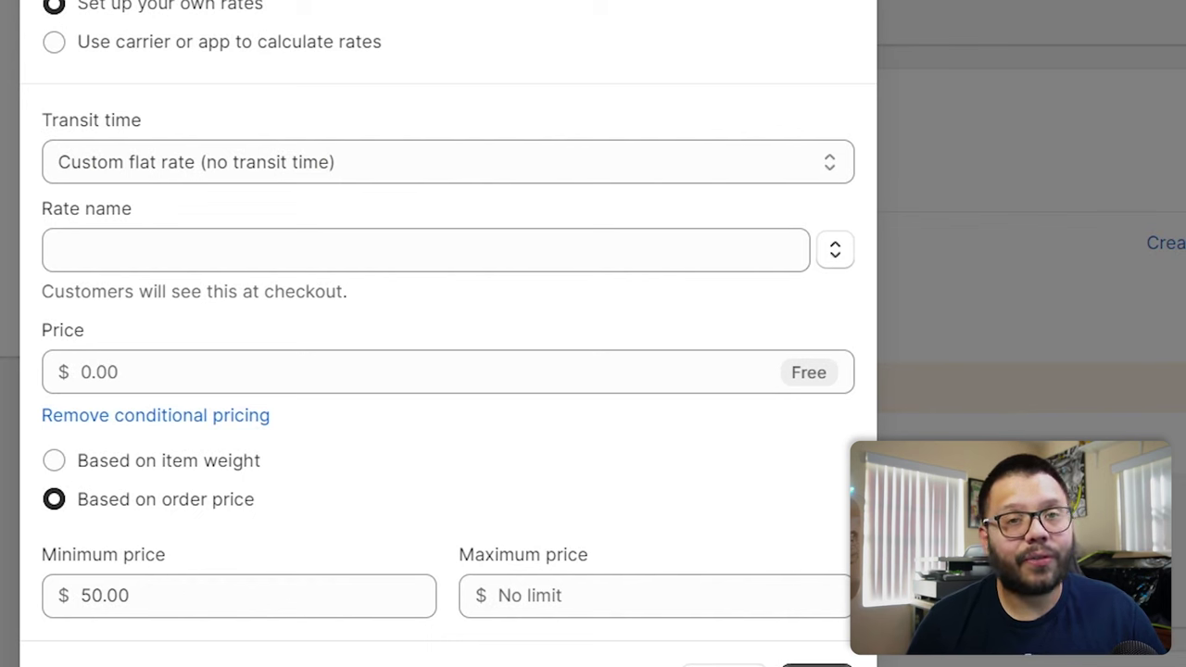
click(202, 237)
text(Free)
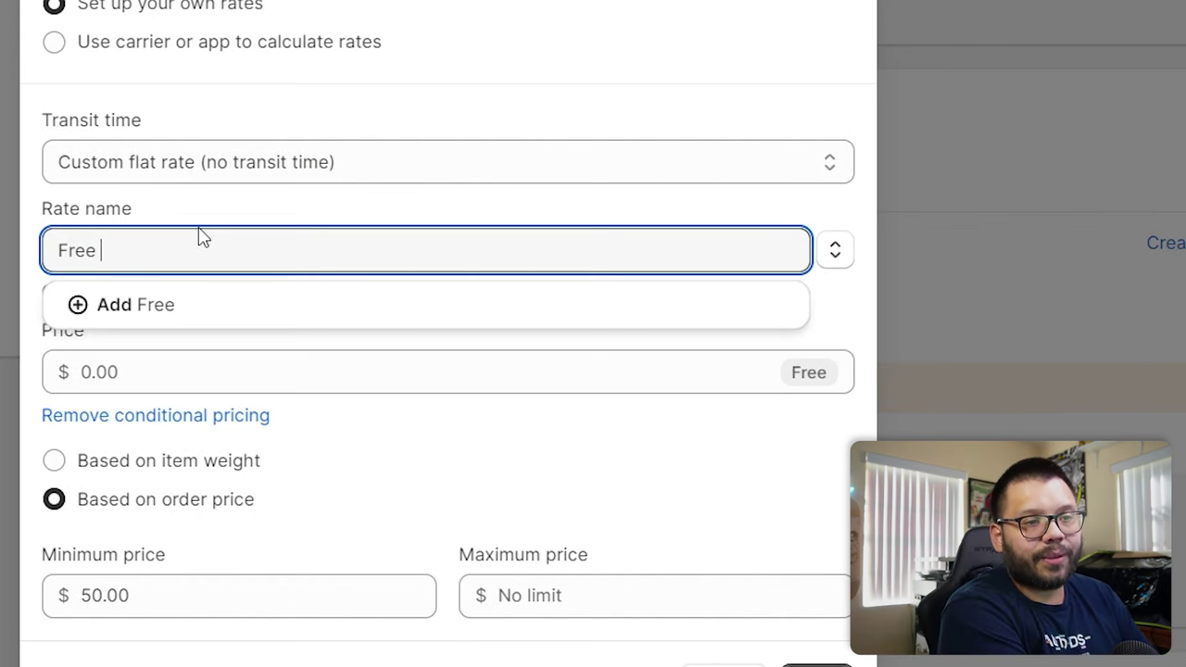
text( Shipping $50+)
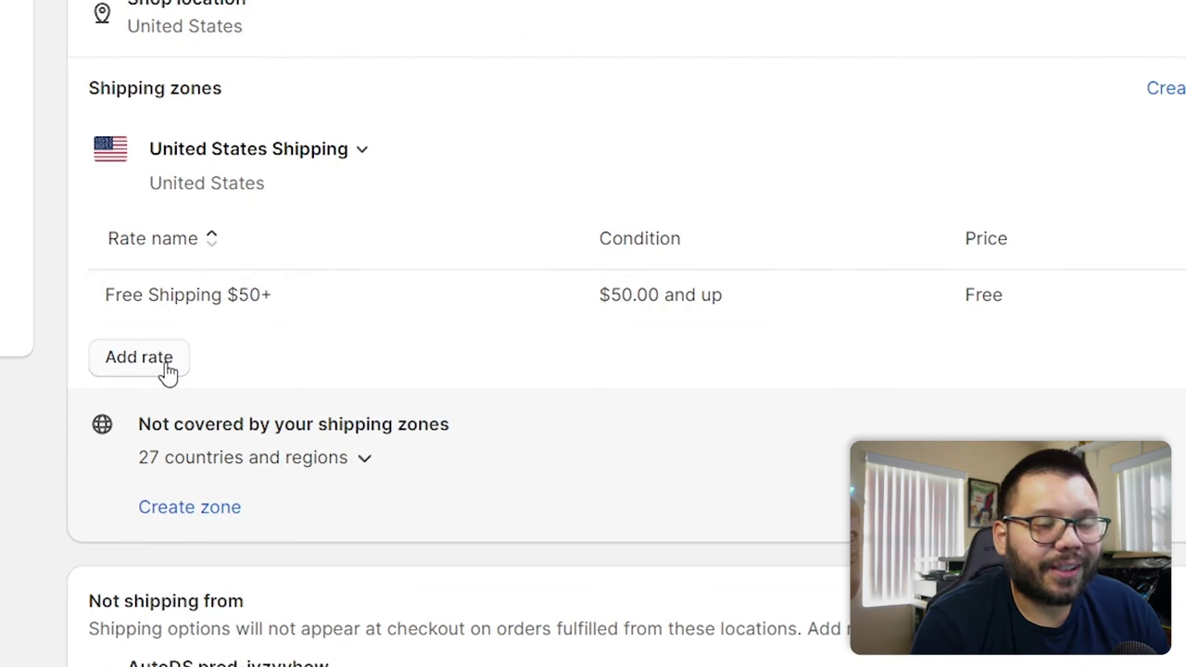
- Add another rate with Economy transit time priced at $15
click(156, 369)
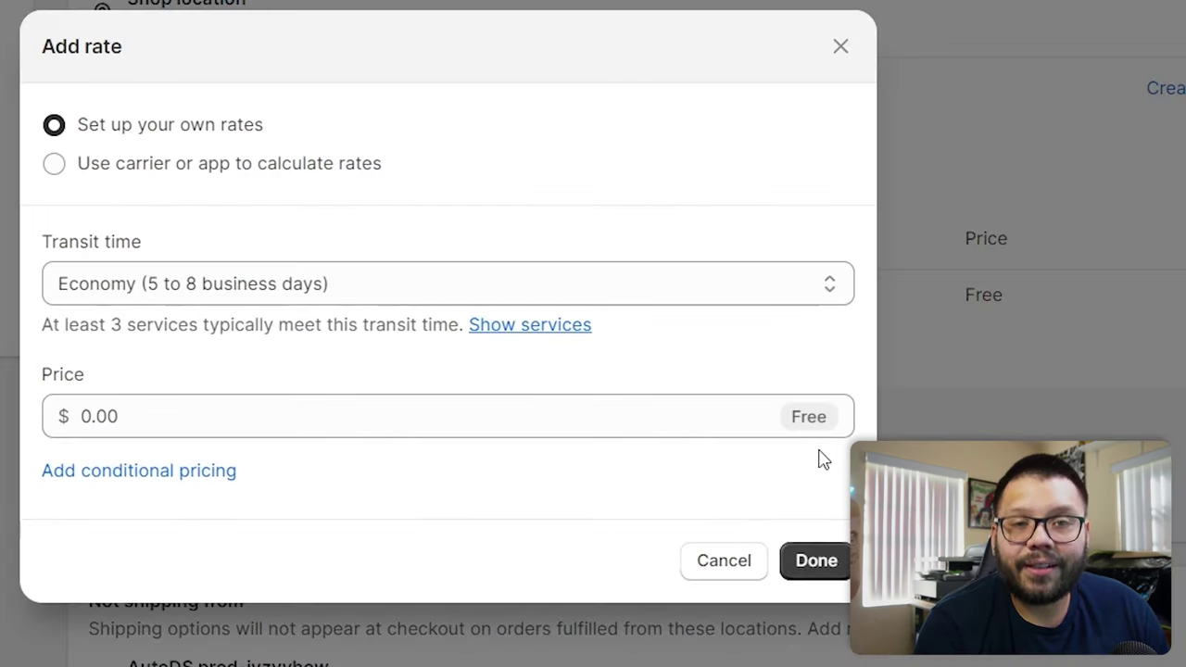
click(362, 287)
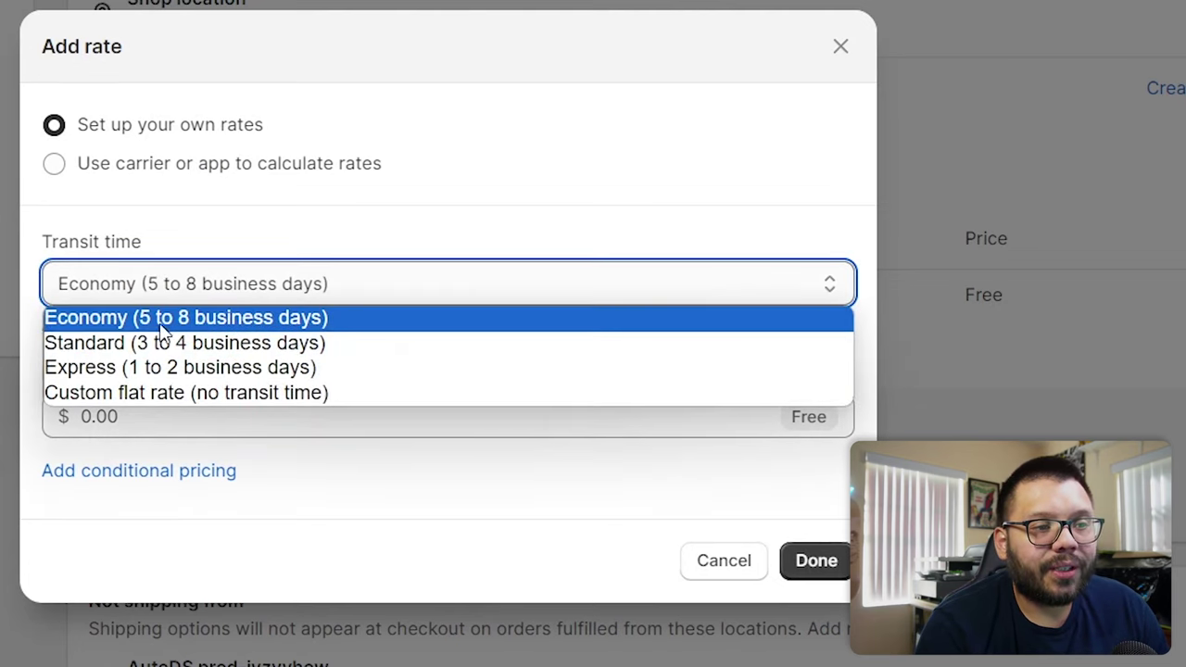
click(275, 318)
click(157, 413)
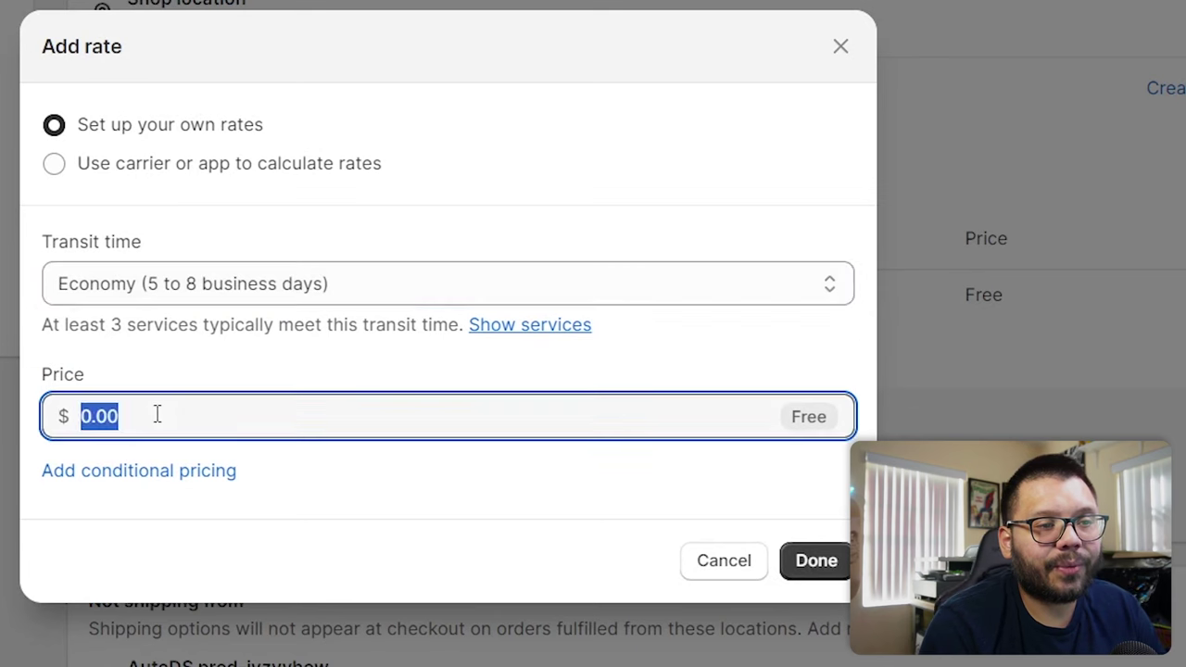
text(15)
- Limit the Economy rate to orders up to $49 and review the zone's rates
click(154, 475)
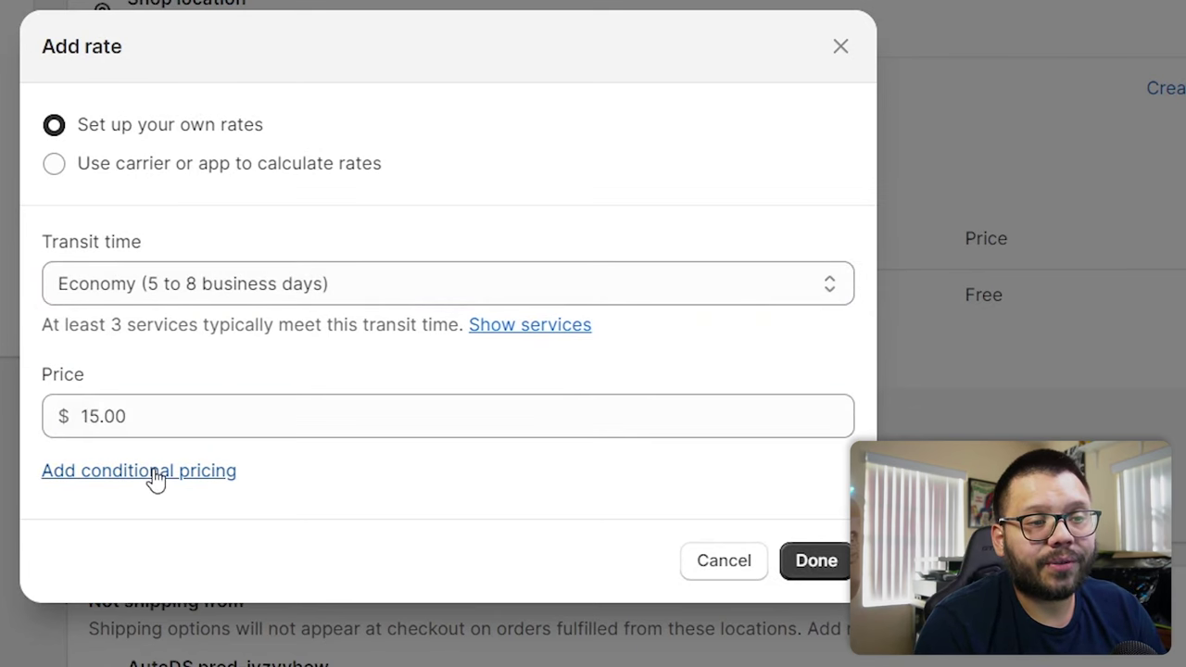
click(150, 472)
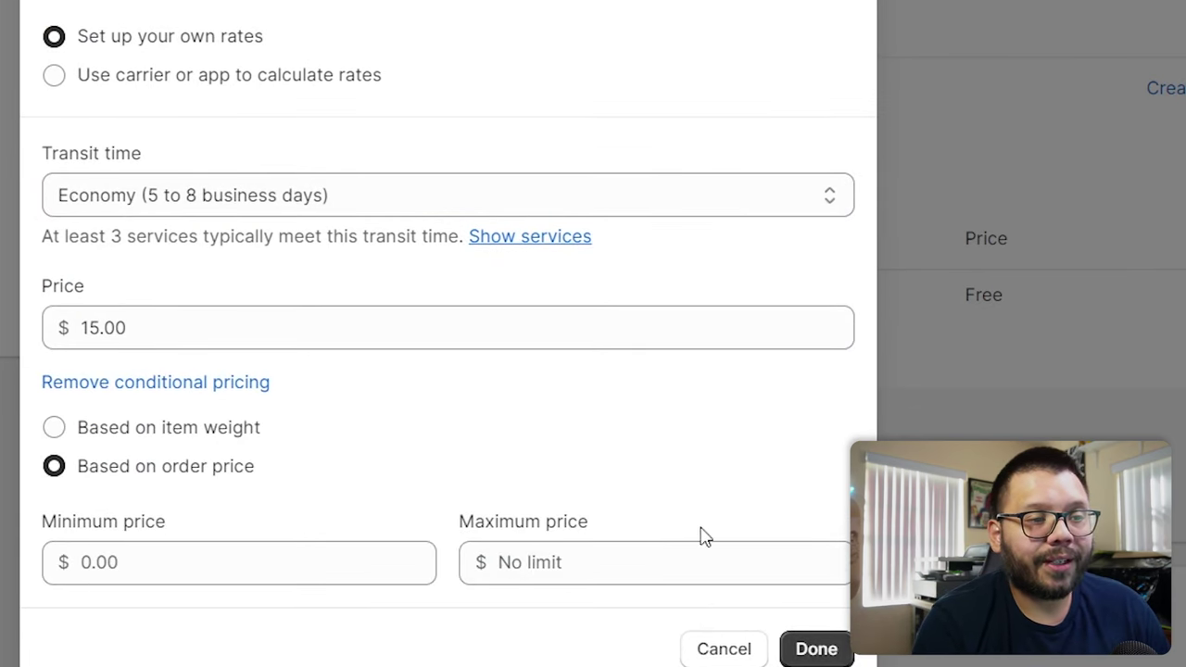
click(637, 556)
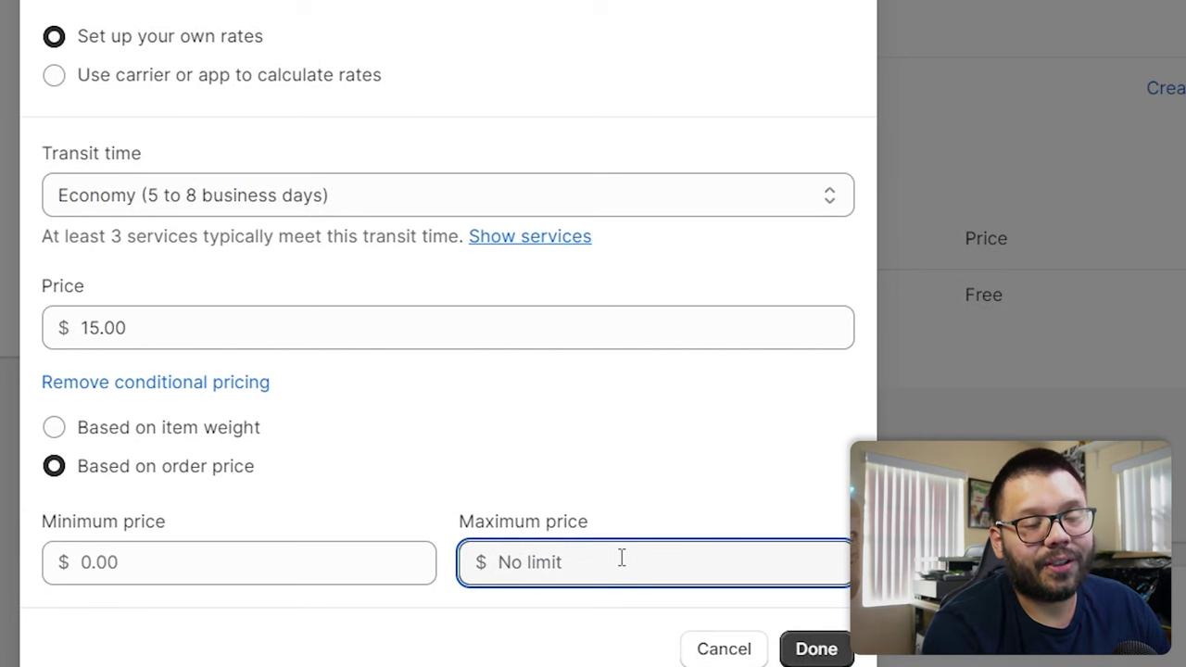
text(49)
click(506, 431)
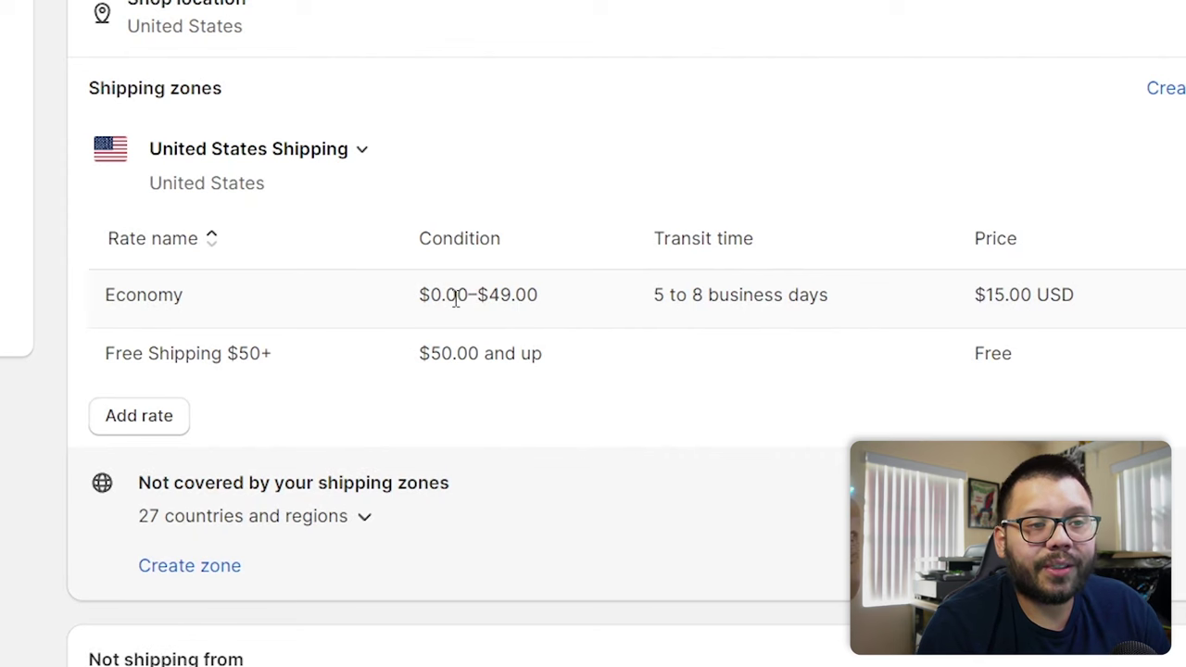
scroll(435, 363, down, 2)
drag(439, 233, 581, 235)
click(616, 236)
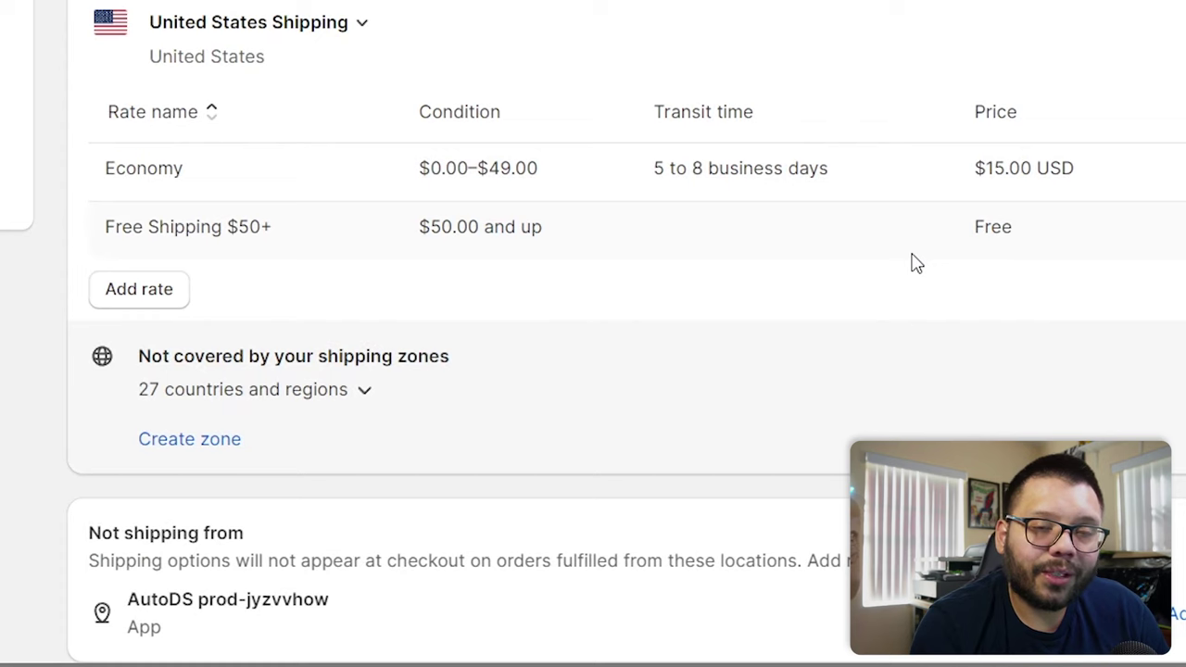
- Add a carrier-calculated rate for the US zone using UPS as the carrier
click(139, 290)
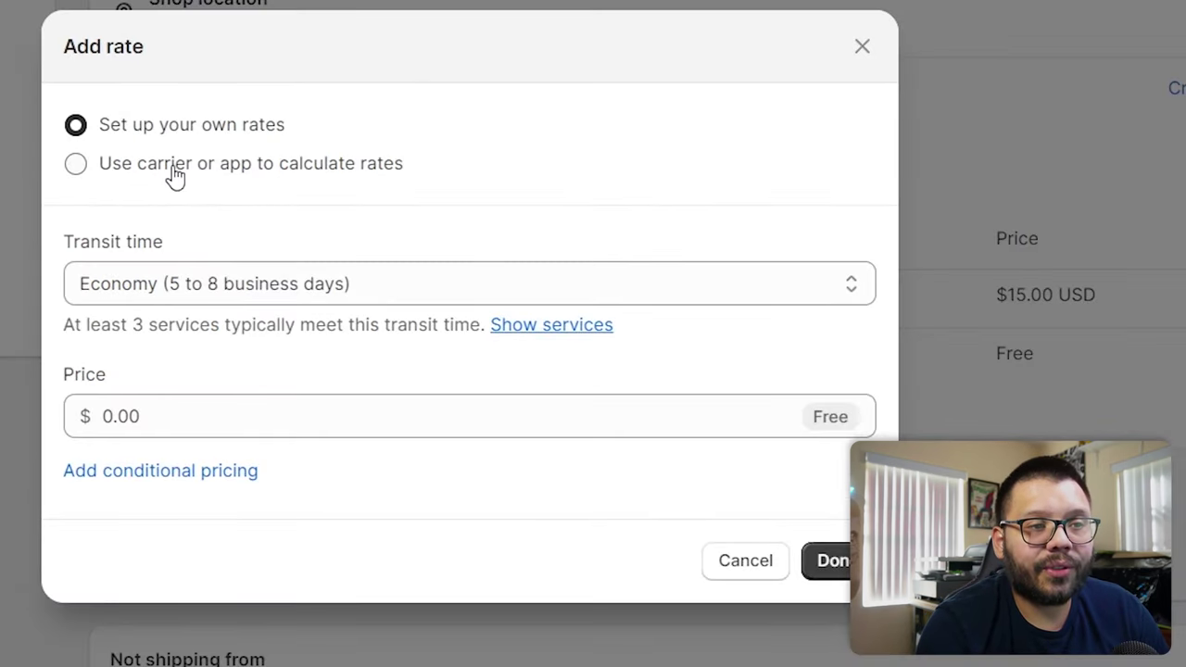
click(266, 174)
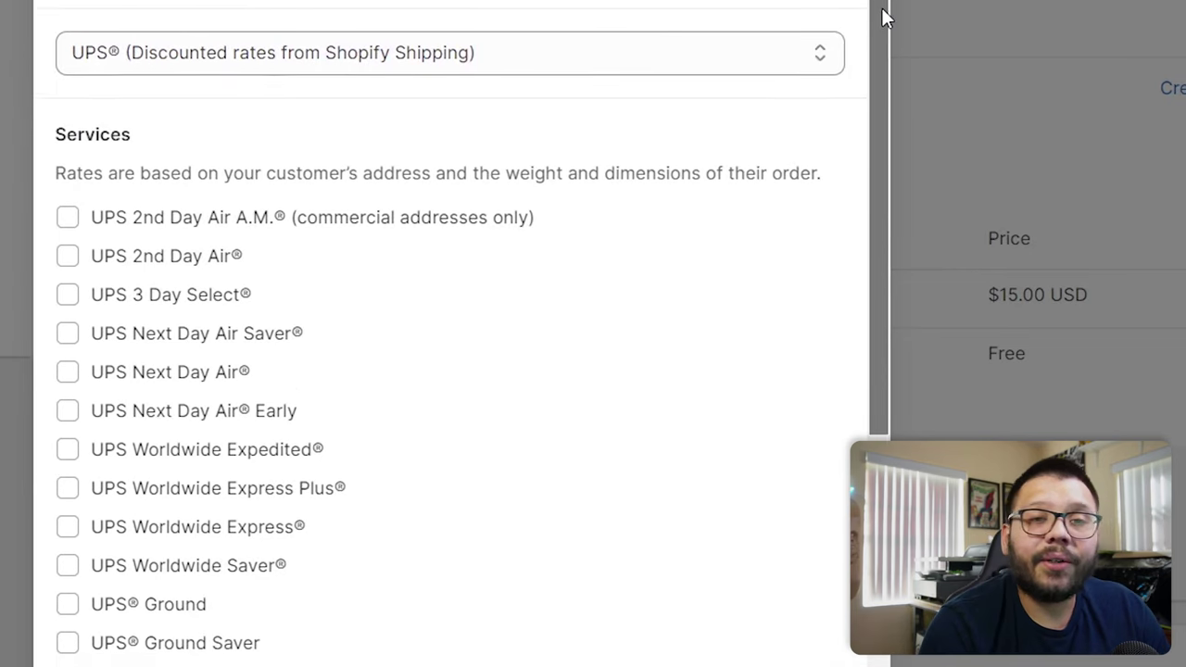
scroll(882, 28, down, 1)
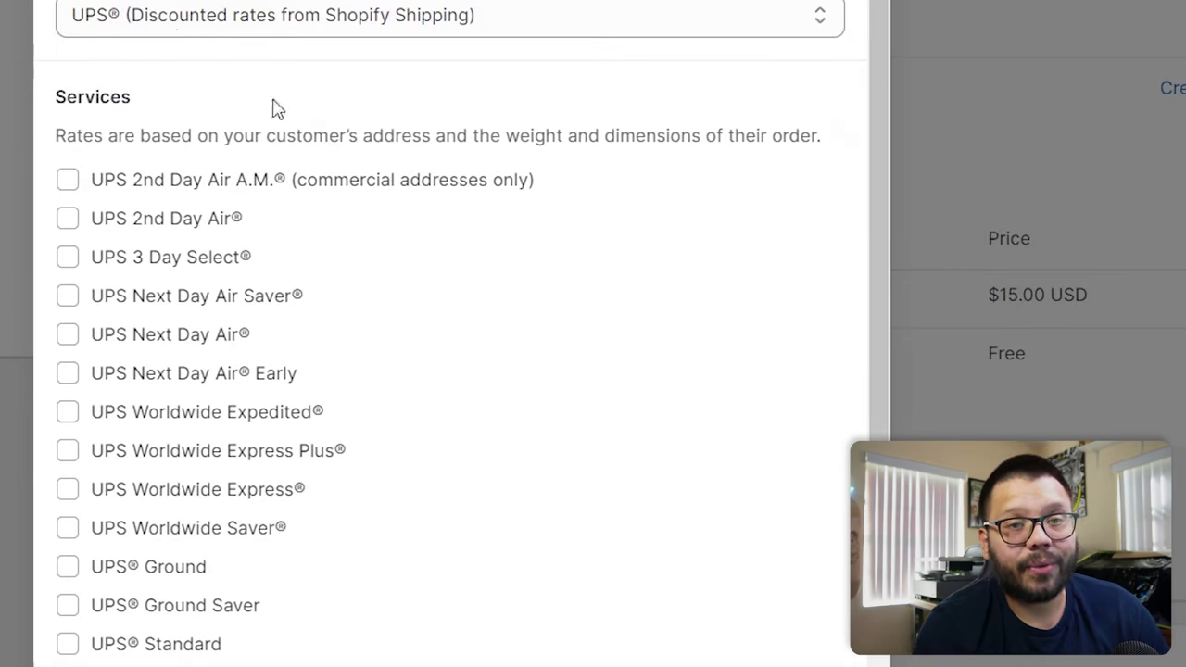
click(269, 20)
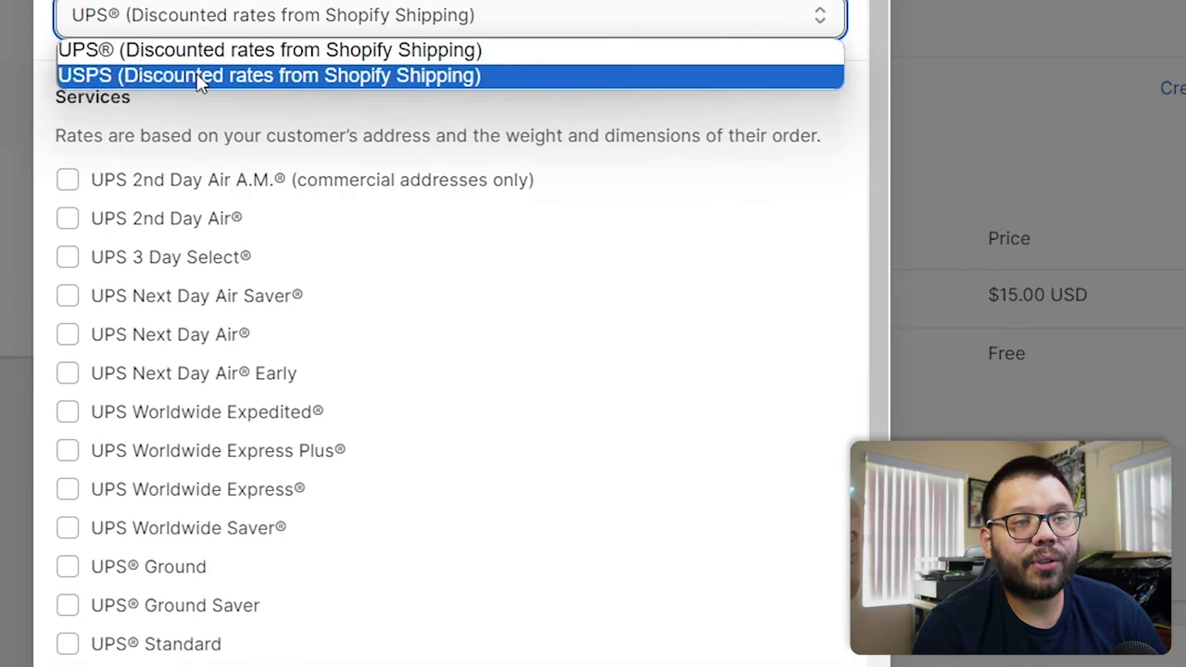
click(670, 47)
scroll(670, 45, up, 1)
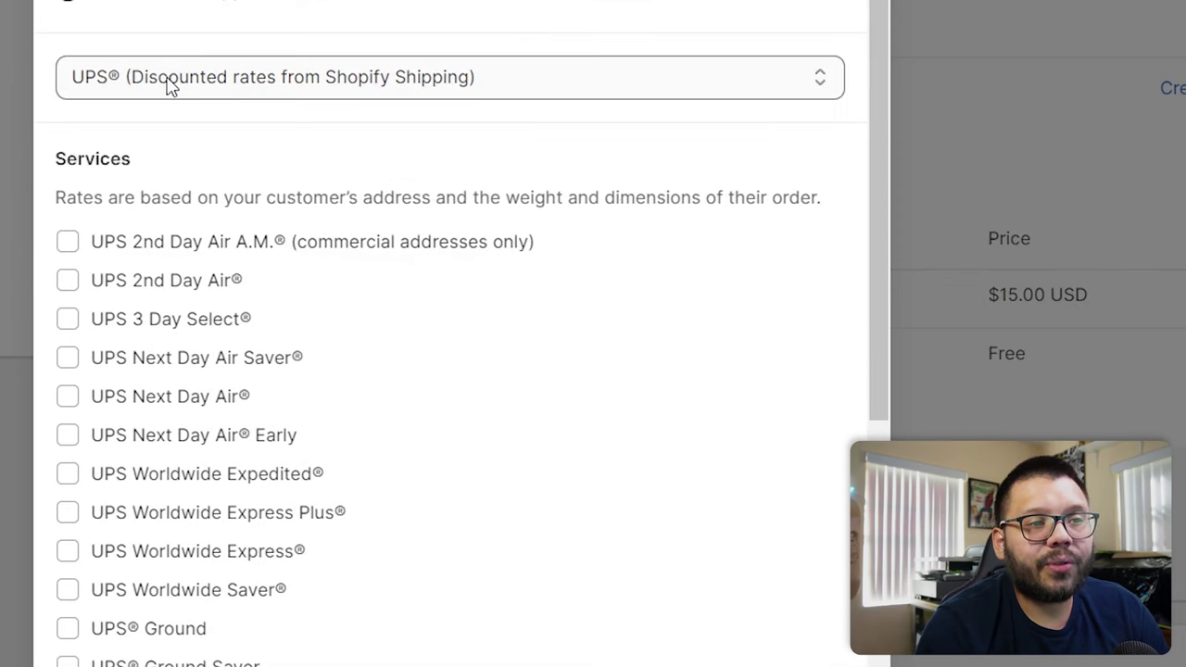
click(167, 79)
click(138, 113)
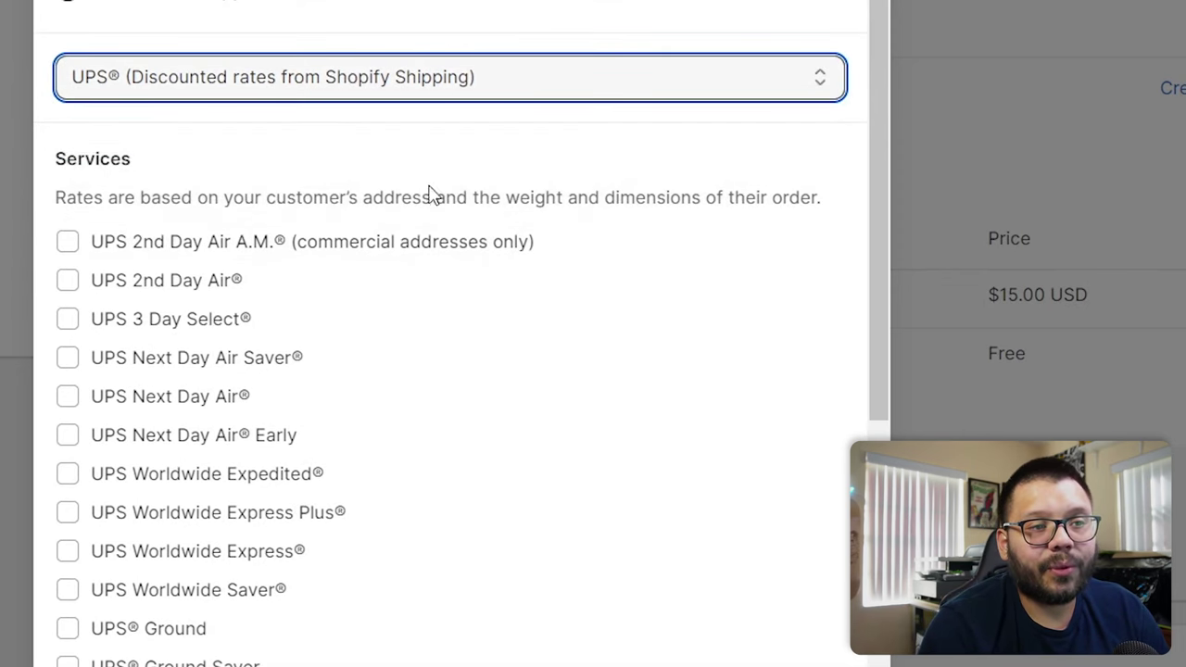
- Include the UPS 2nd Day Air, UPS Ground and UPS Next Day Air services
scroll(436, 200, down, 2)
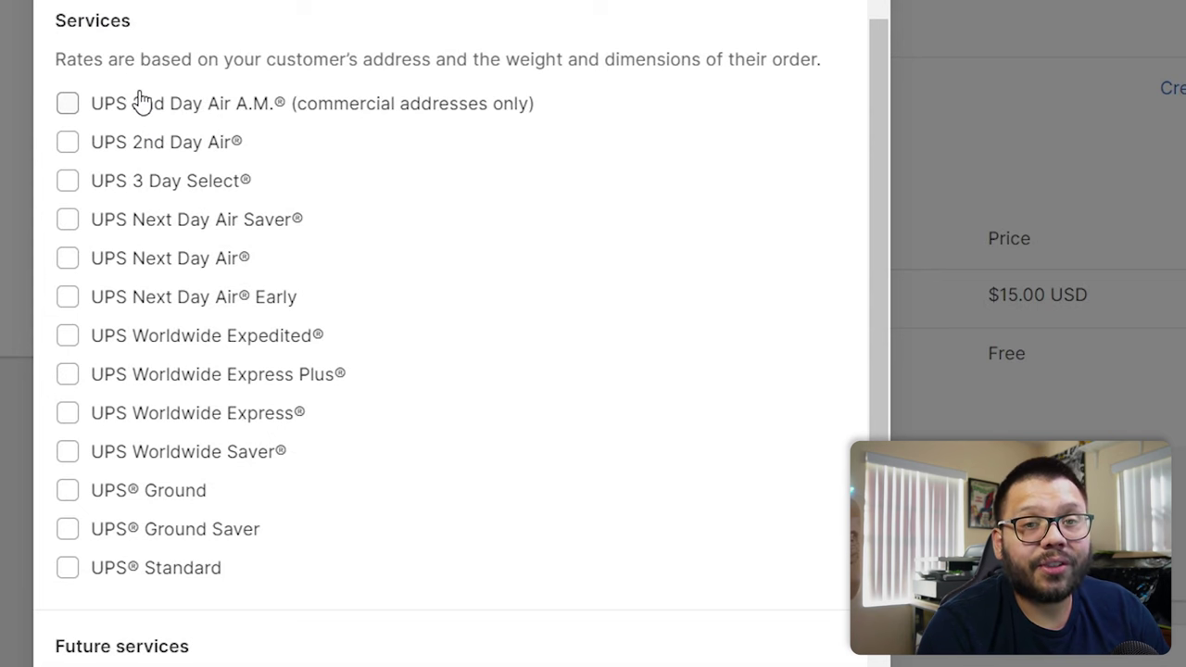
click(169, 144)
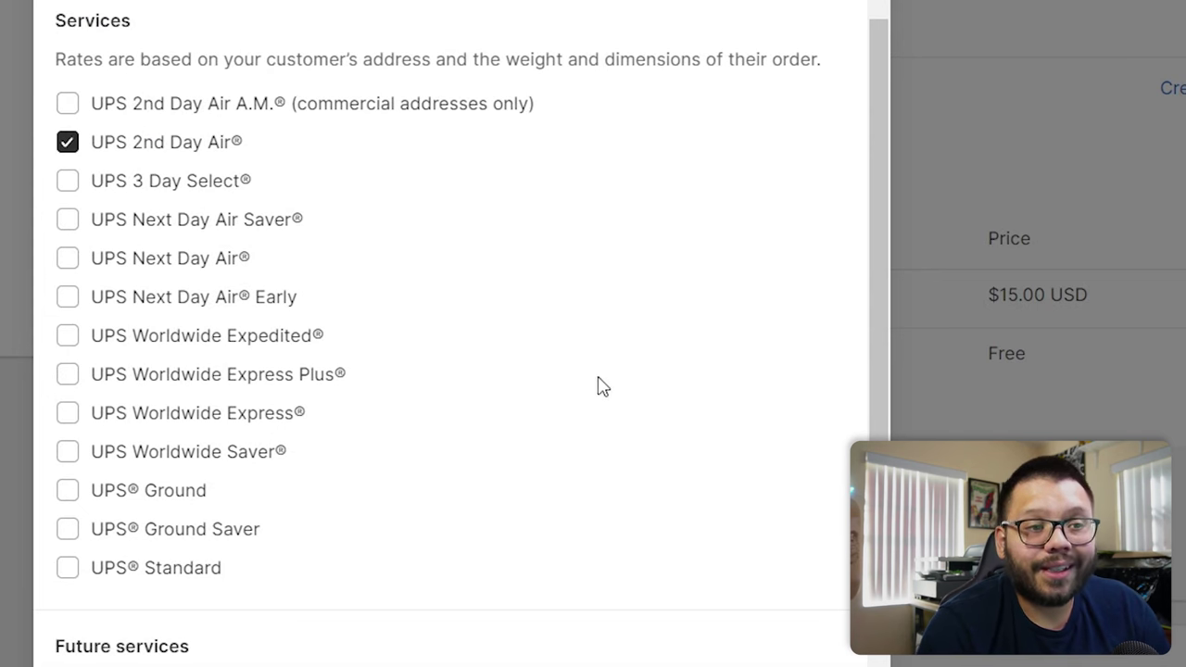
click(198, 480)
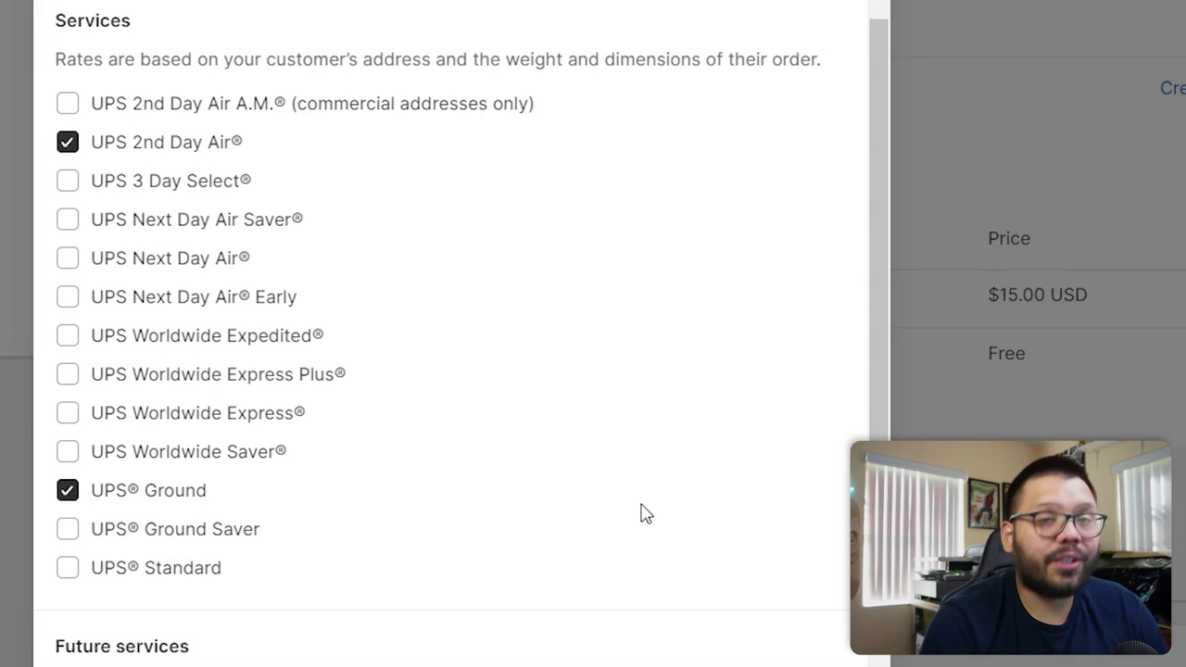
click(190, 260)
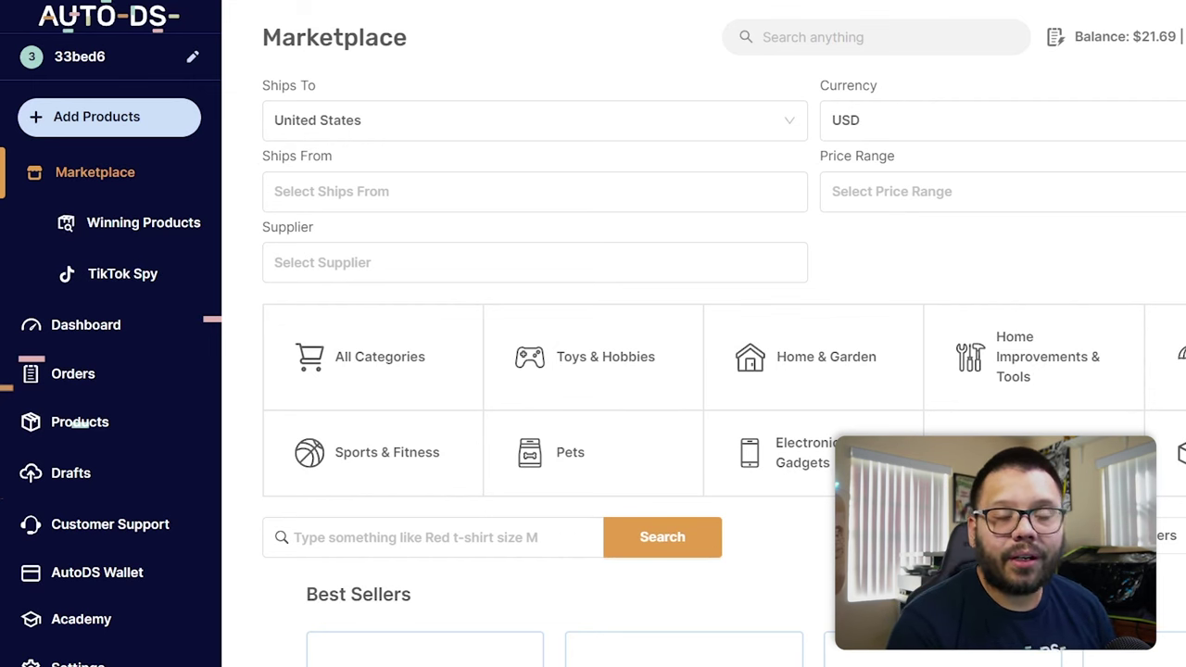
- Import the Electric Wine Aerator from the AutoDS Marketplace as a draft
scroll(715, 510, down, 1)
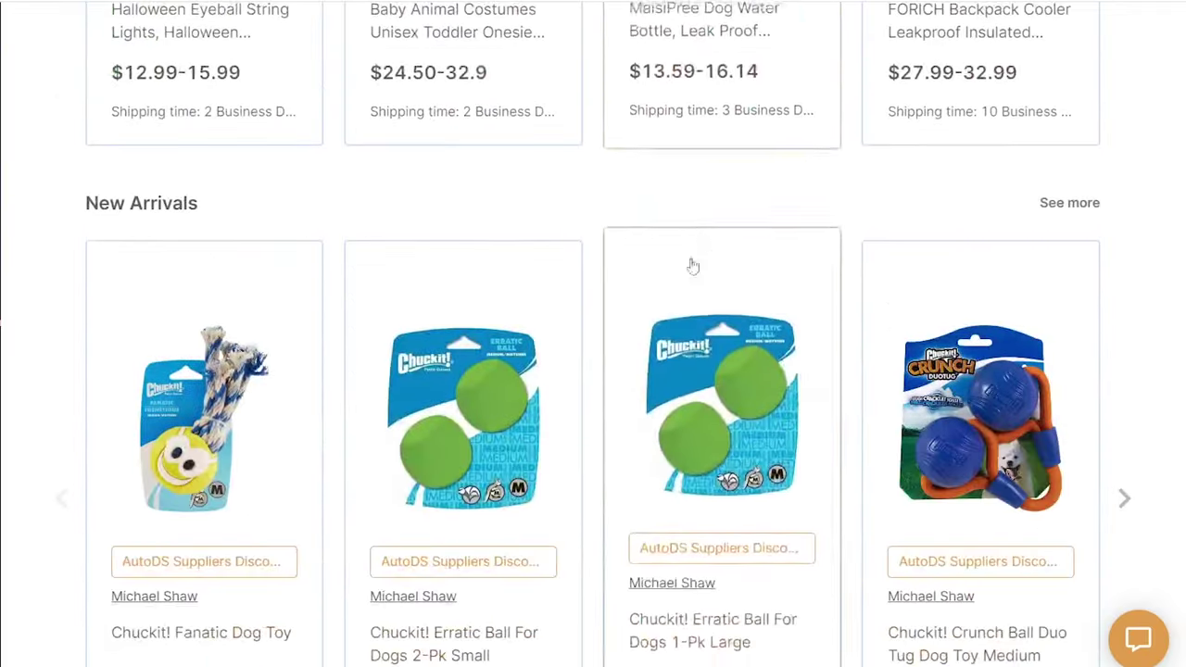
scroll(877, 332, down, 3)
scroll(607, 416, up, 2)
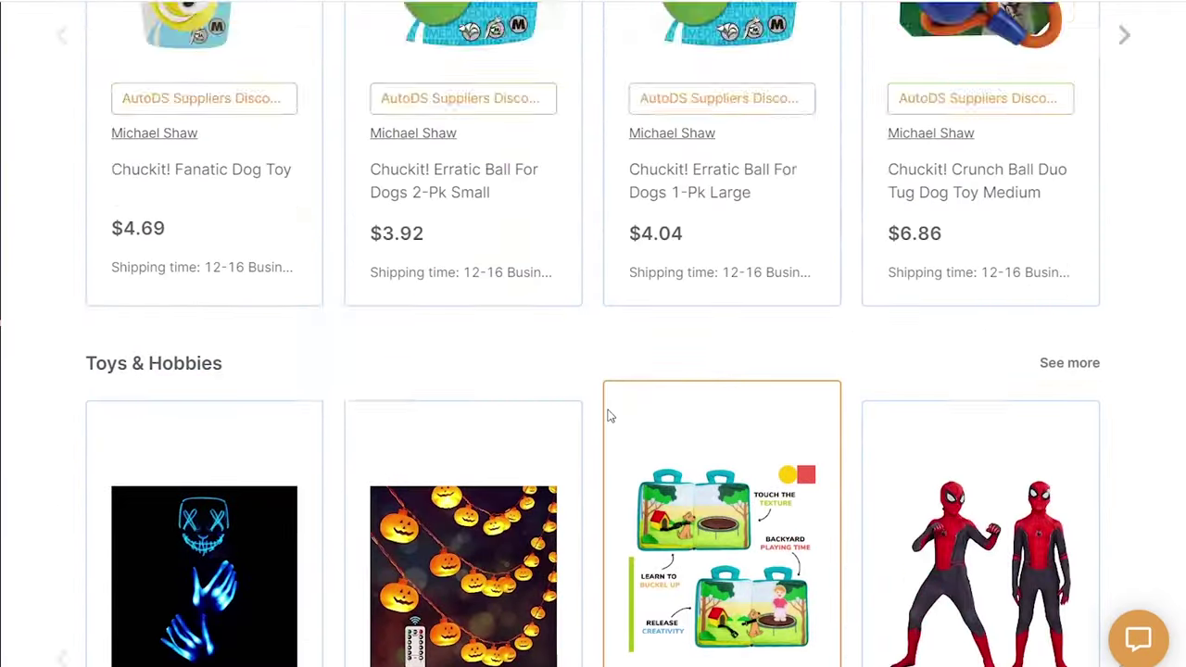
scroll(607, 416, down, 6)
scroll(612, 417, down, 3)
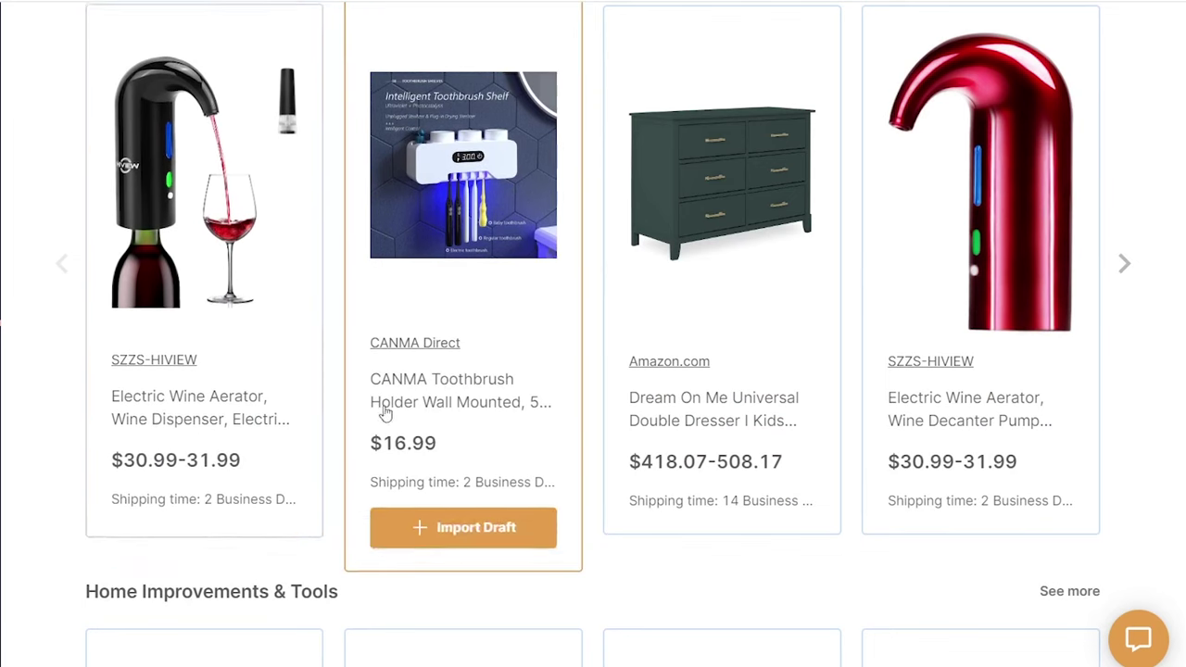
click(195, 176)
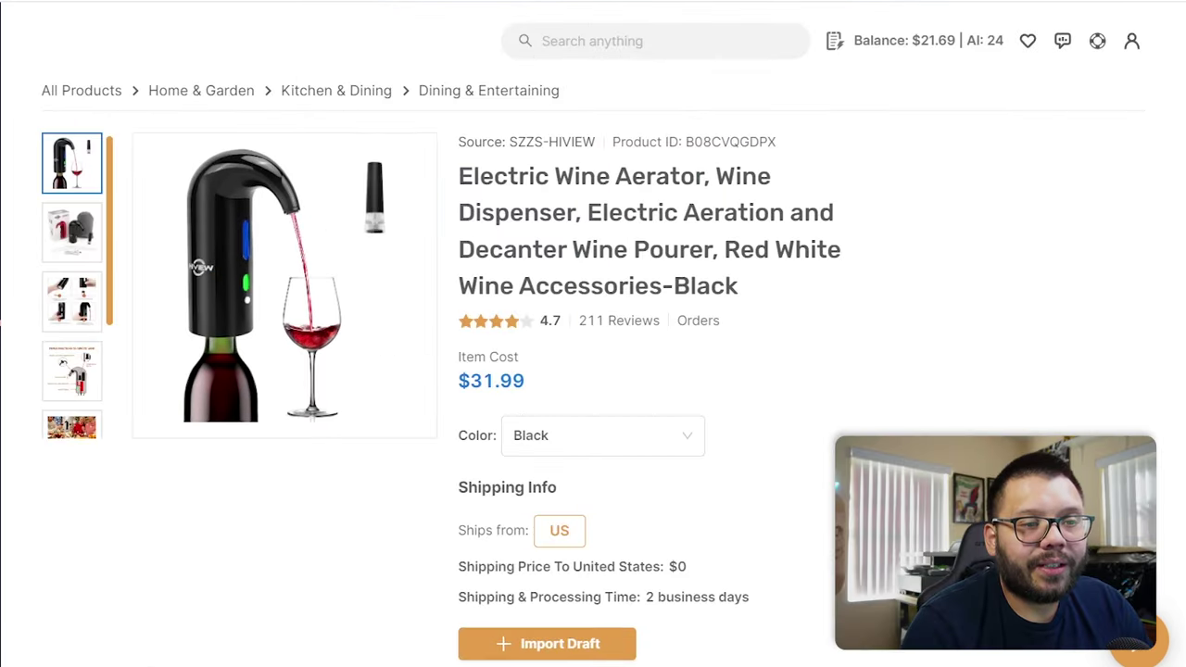
scroll(590, 449, down, 2)
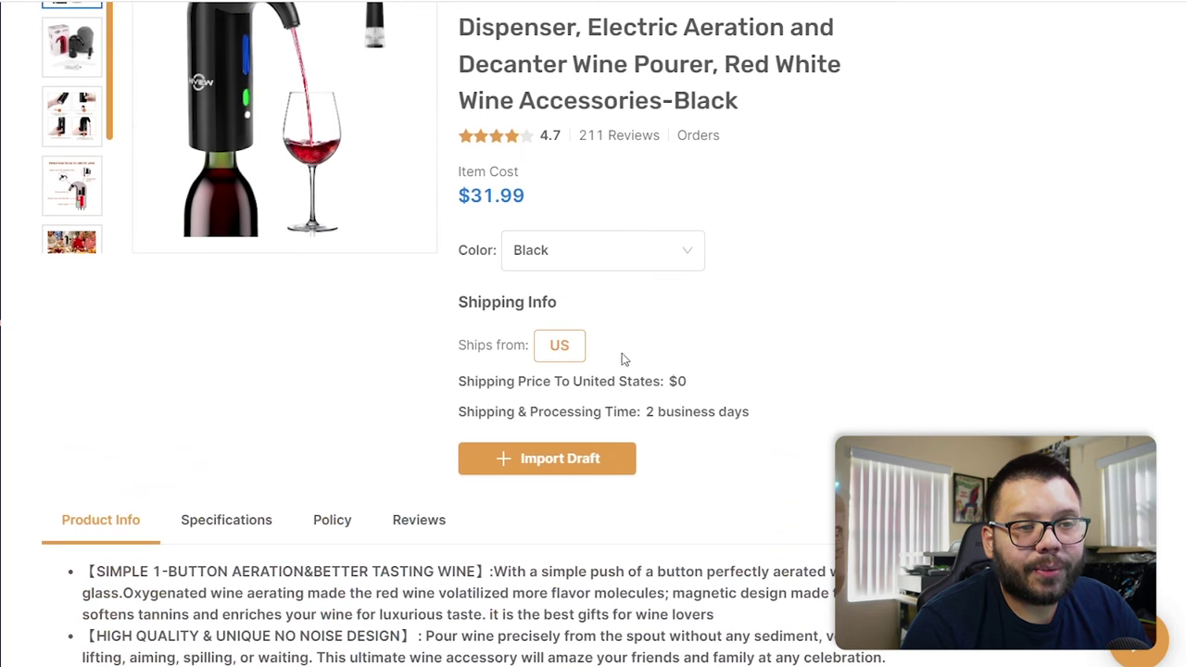
scroll(771, 528, up, 2)
click(547, 643)
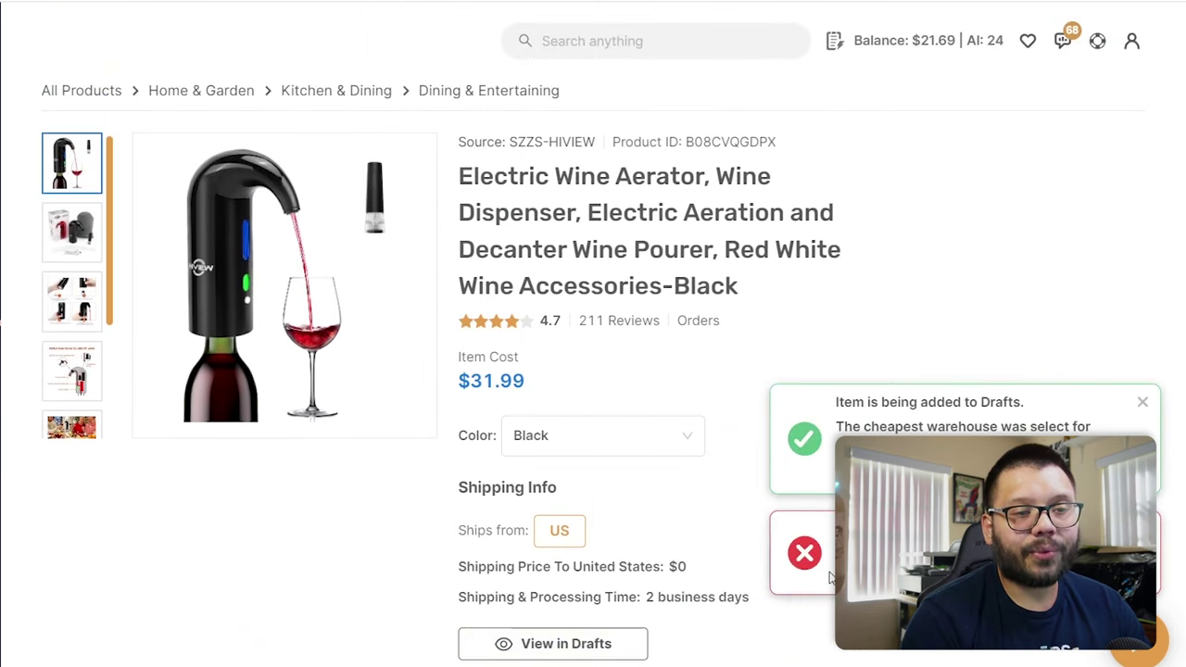
- Set the wine aerator draft's shipping method to Cheapest With Tracking and save it
mouse_move(101, 387)
click(90, 464)
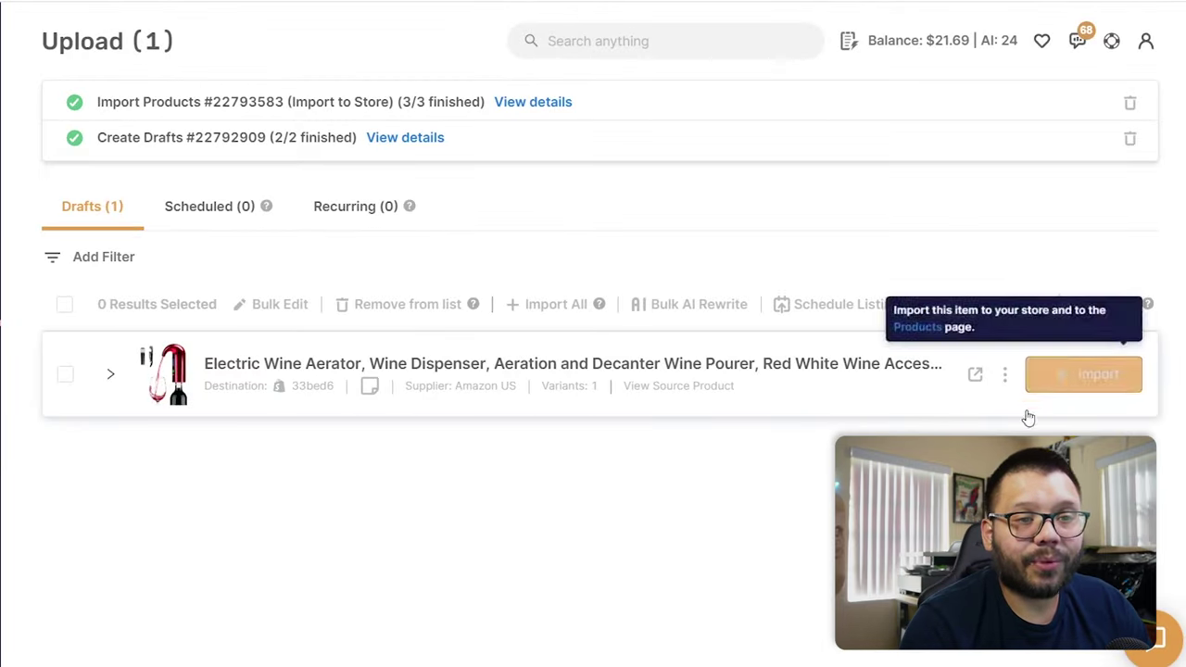
click(980, 374)
scroll(227, 338, down, 2)
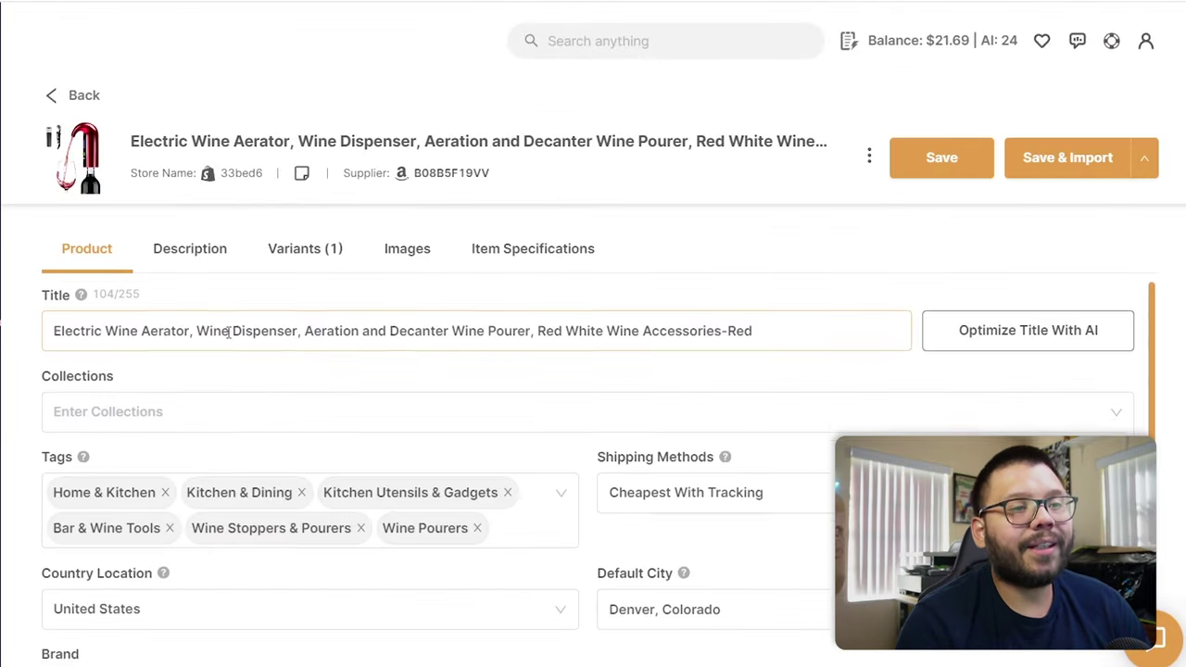
scroll(215, 454, up, 2)
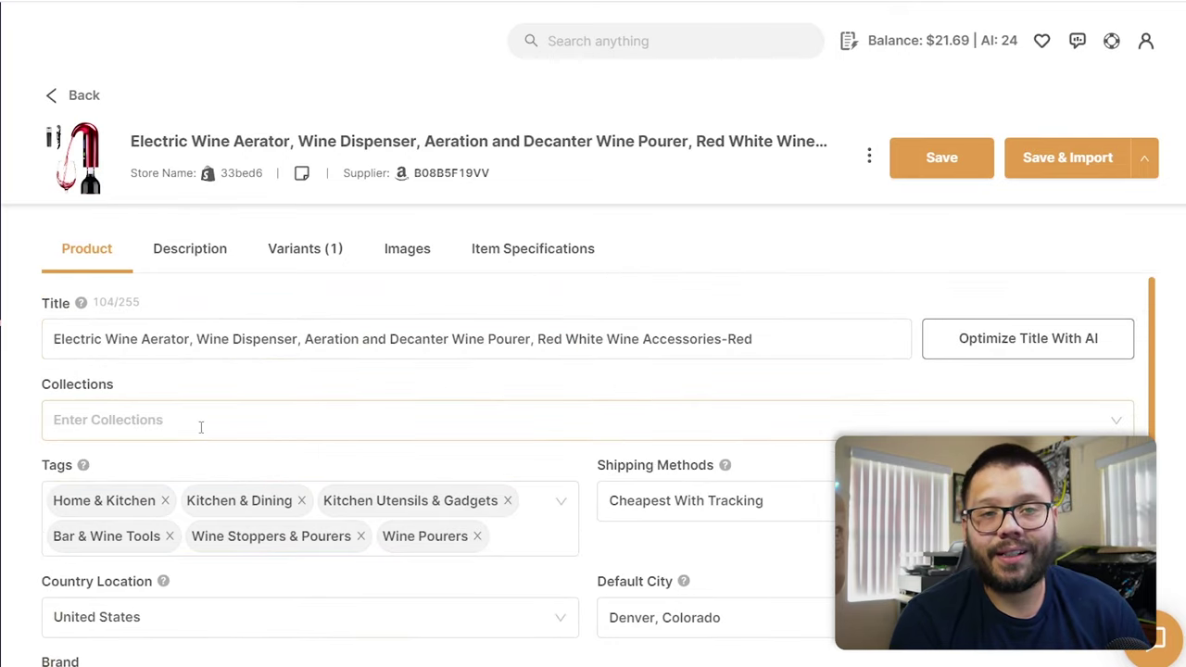
scroll(106, 399, down, 1)
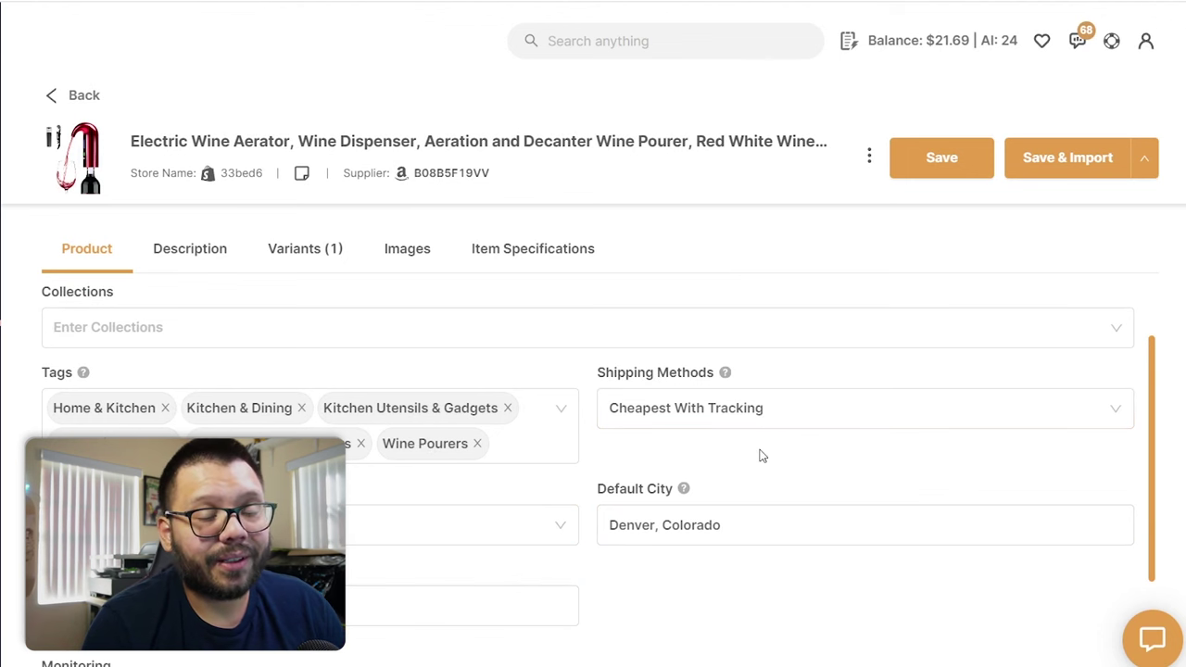
click(823, 421)
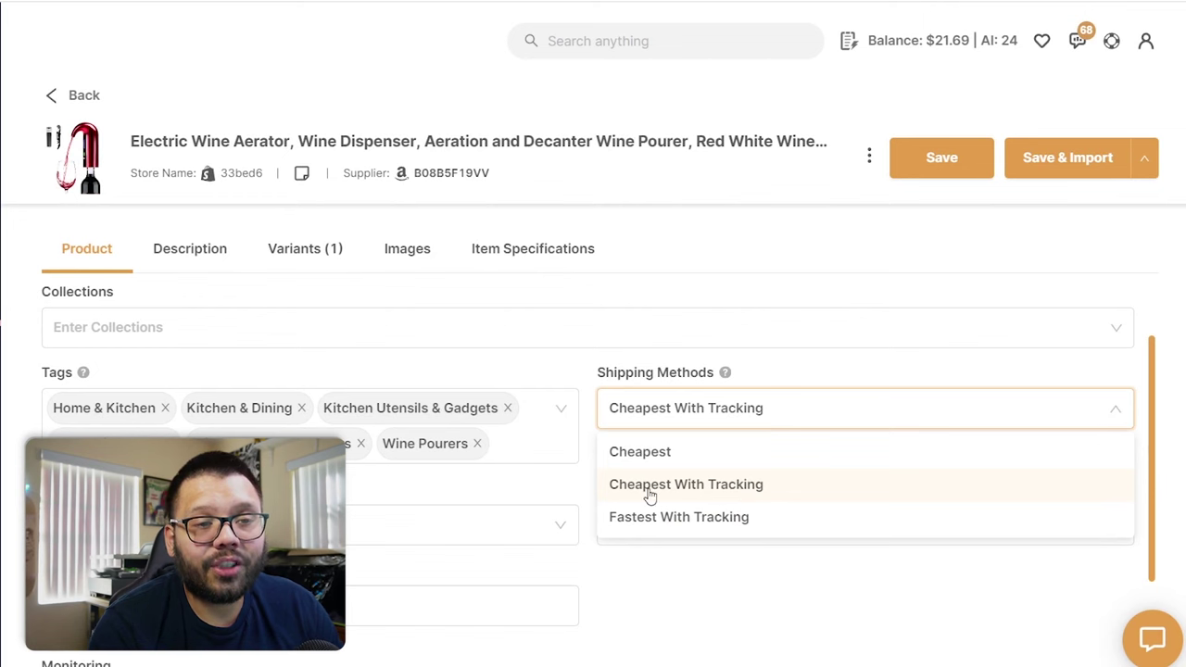
click(650, 496)
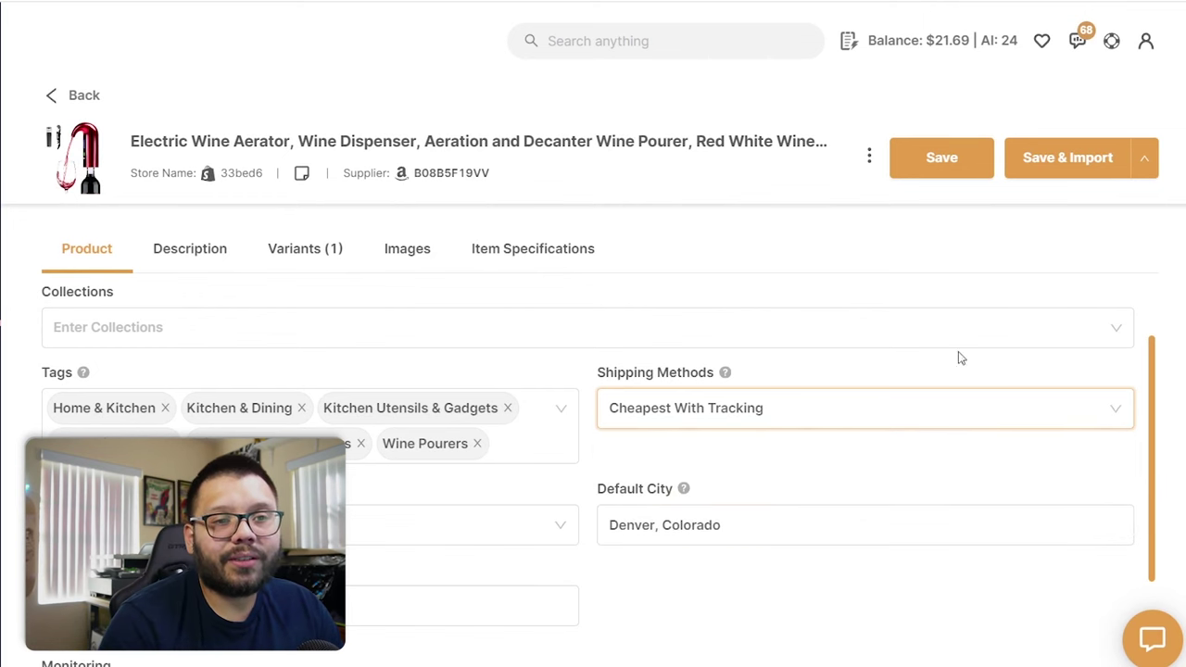
click(956, 161)
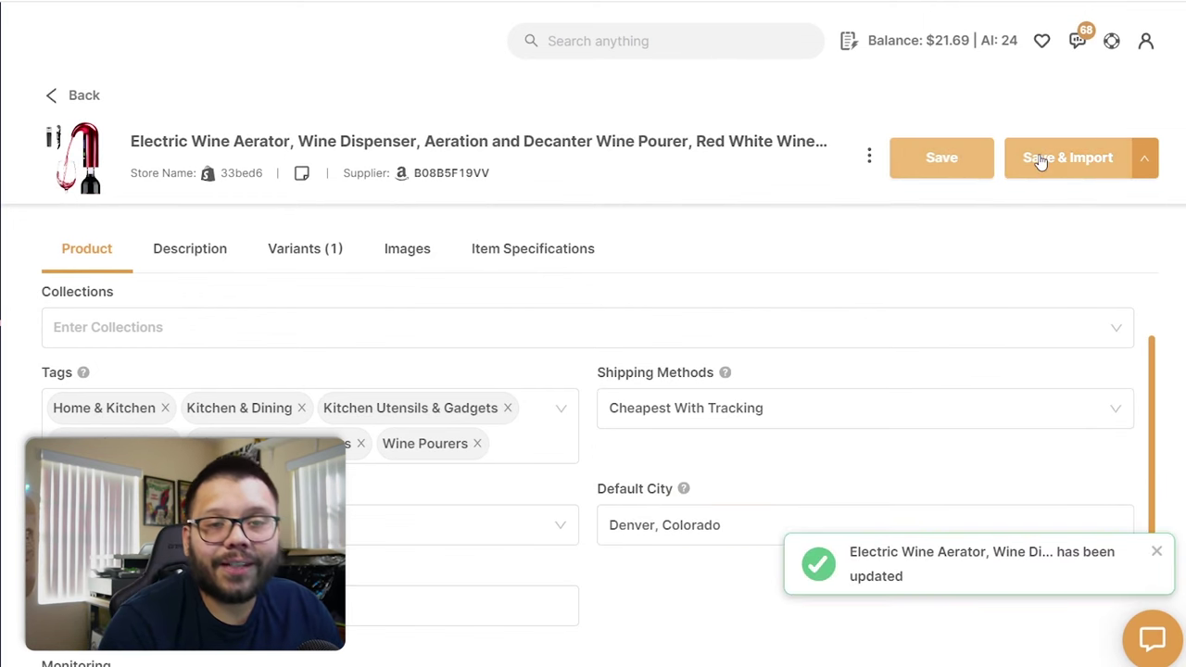